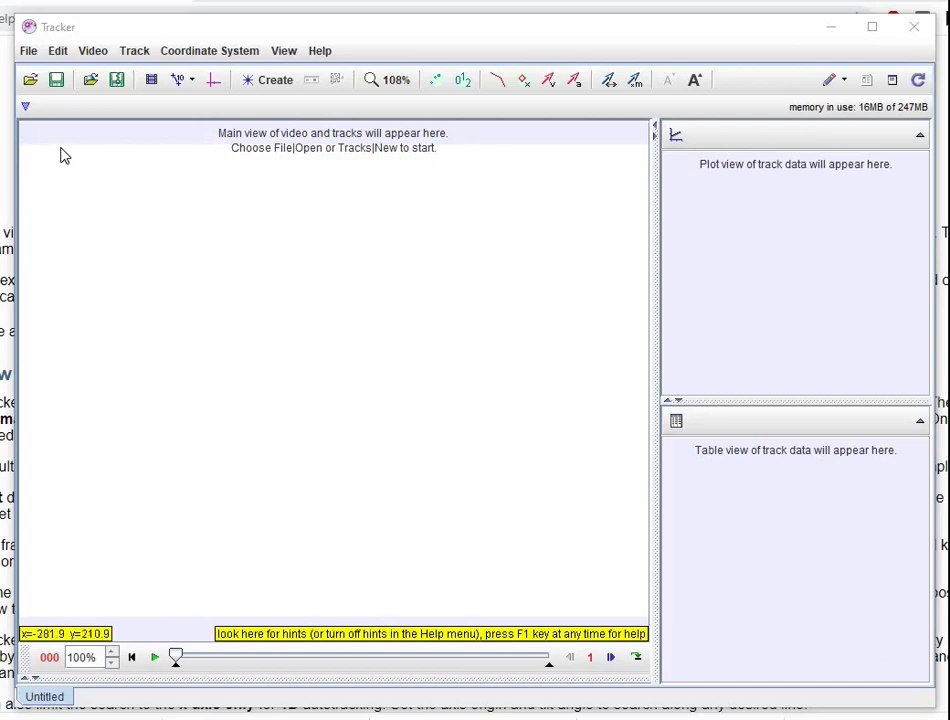
Open the video file Kinematics Ball 1.MOV from the Videos folder and dismiss the frame durations warning.
left_click(30, 80)
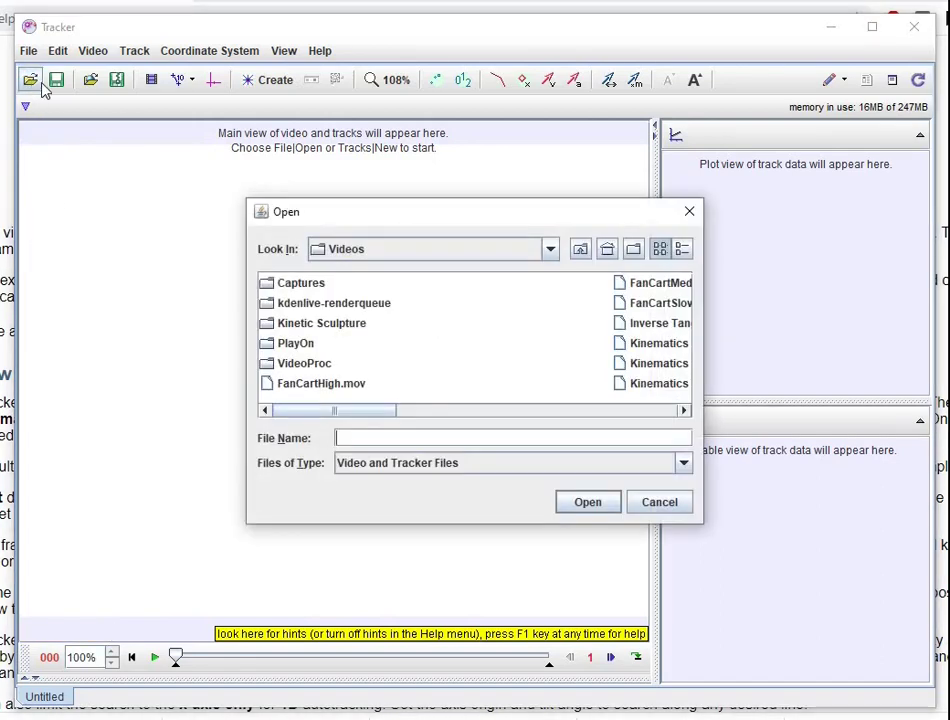
left_click(684, 411)
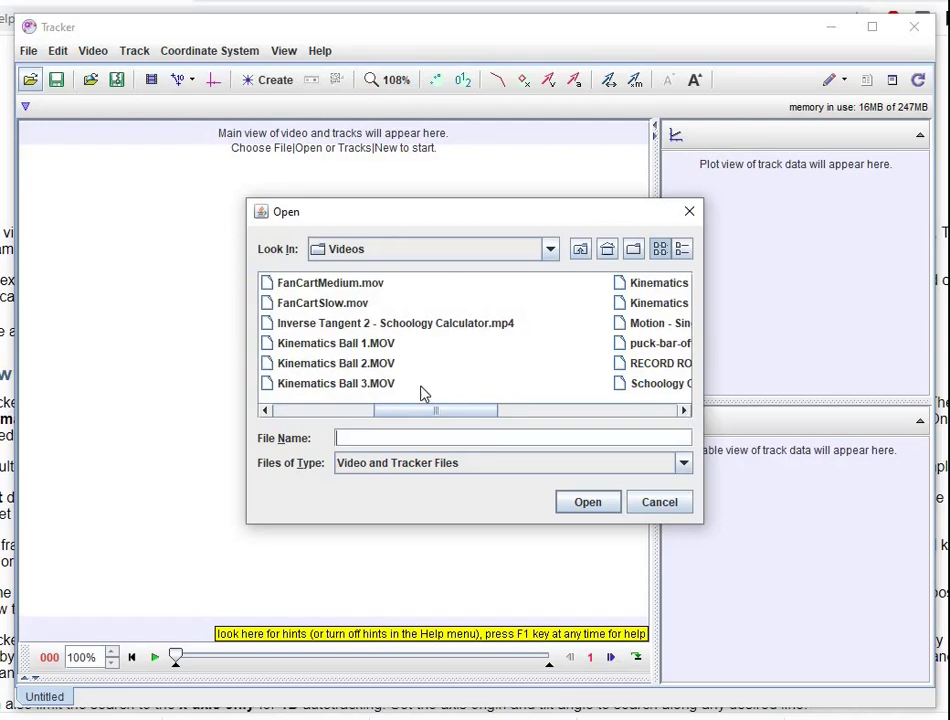
left_click(348, 346)
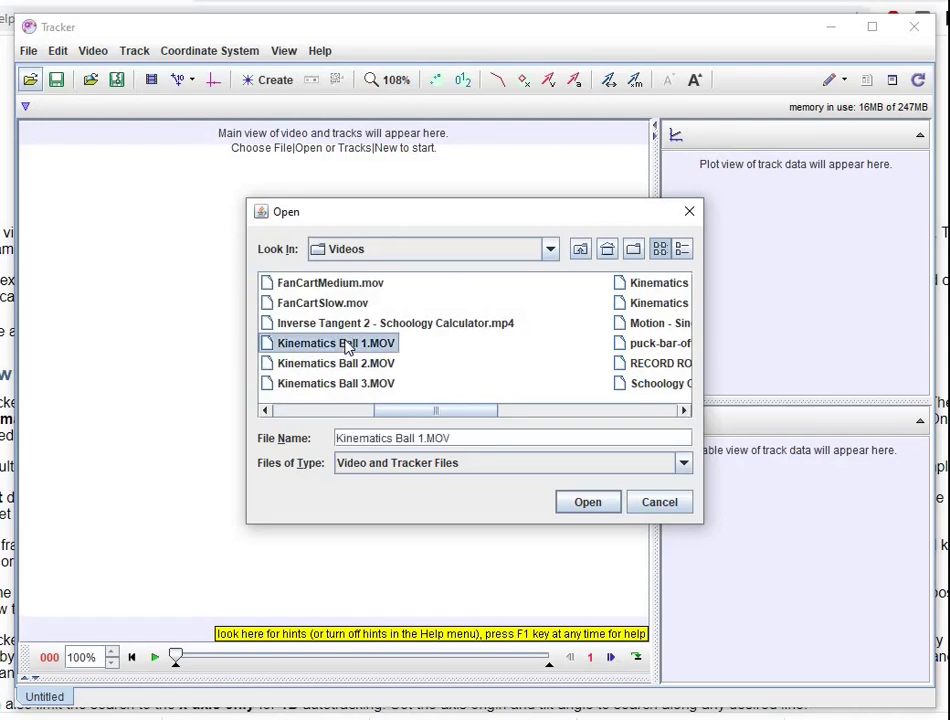
left_click(588, 505)
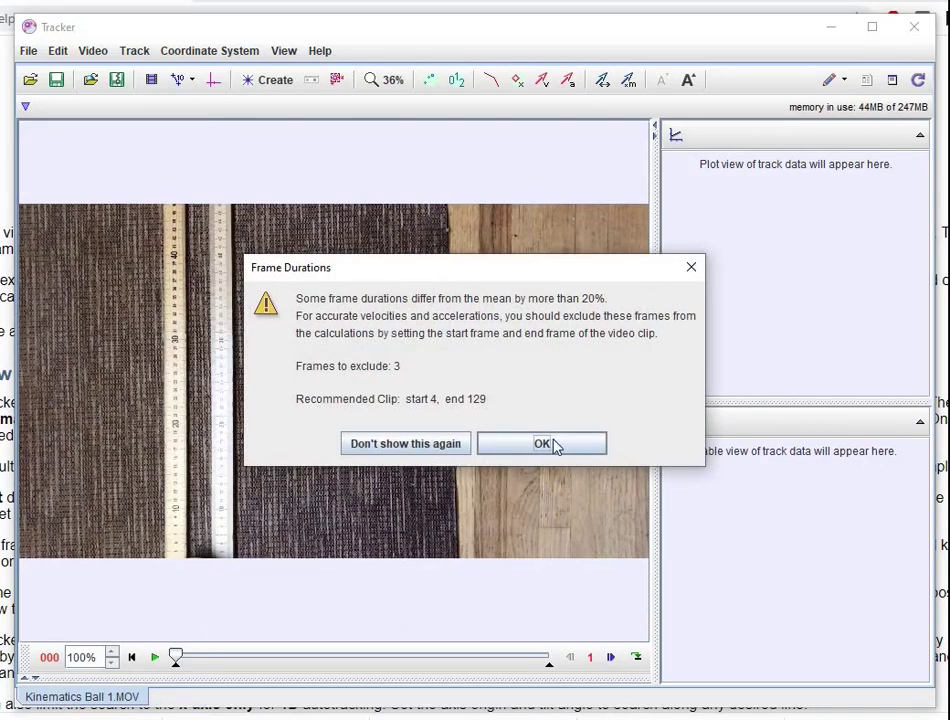
left_click(553, 444)
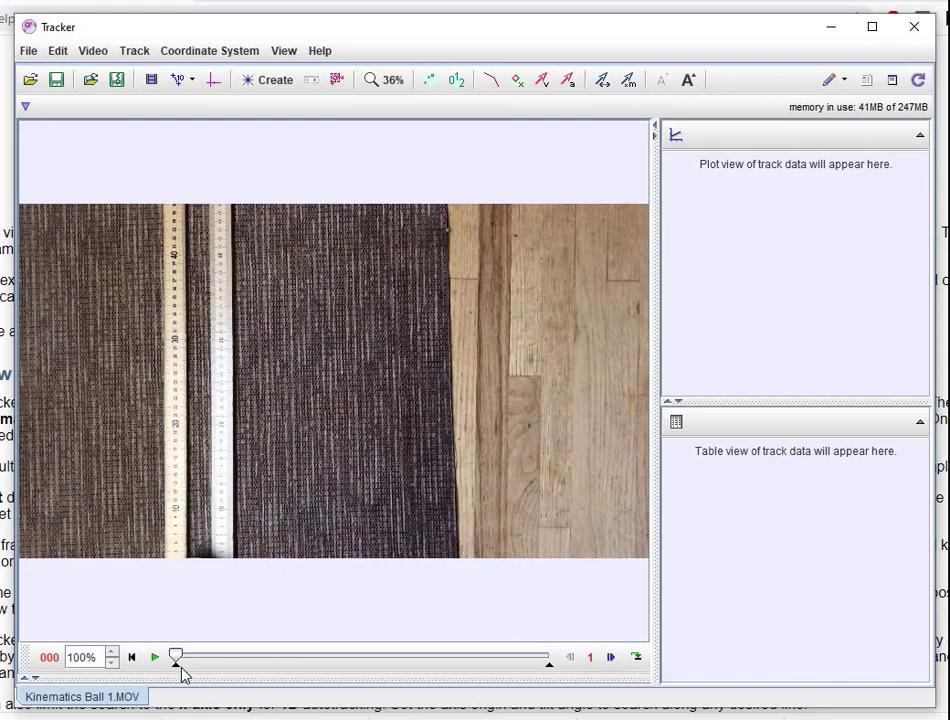
Limit the video clip to start frame 47 and end frame 74, play it through once, and return to its start.
left_click_drag(175, 668, 313, 662)
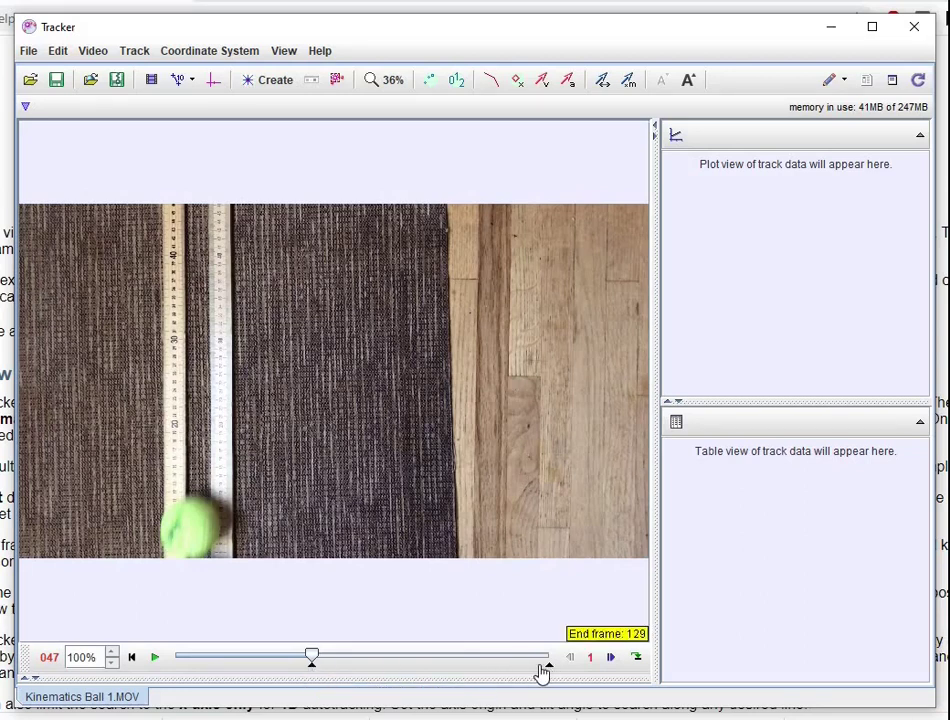
left_click_drag(541, 671, 390, 677)
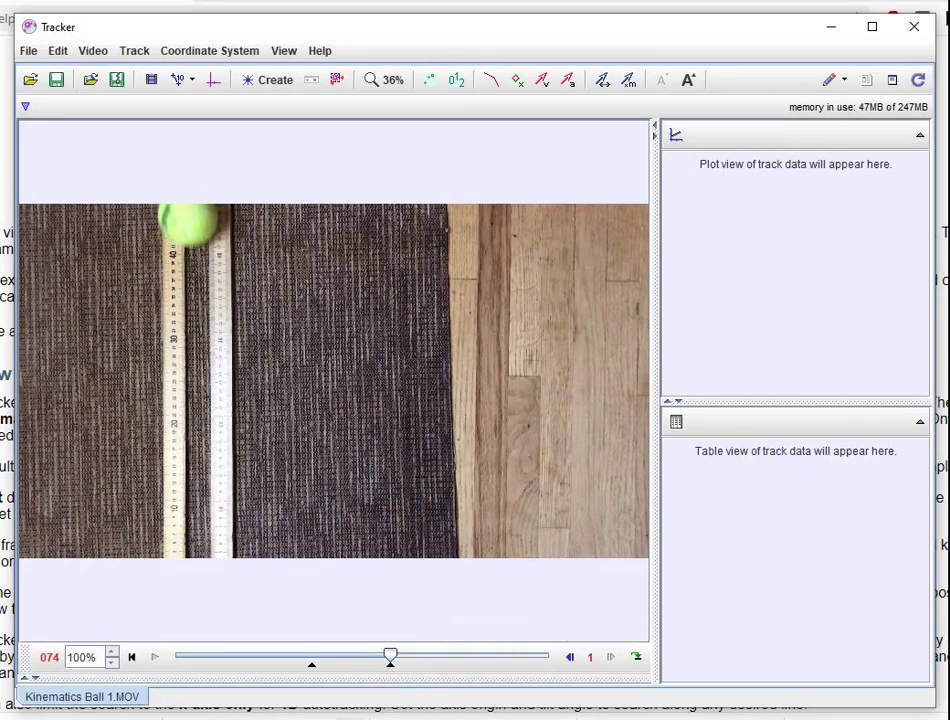
left_click(131, 657)
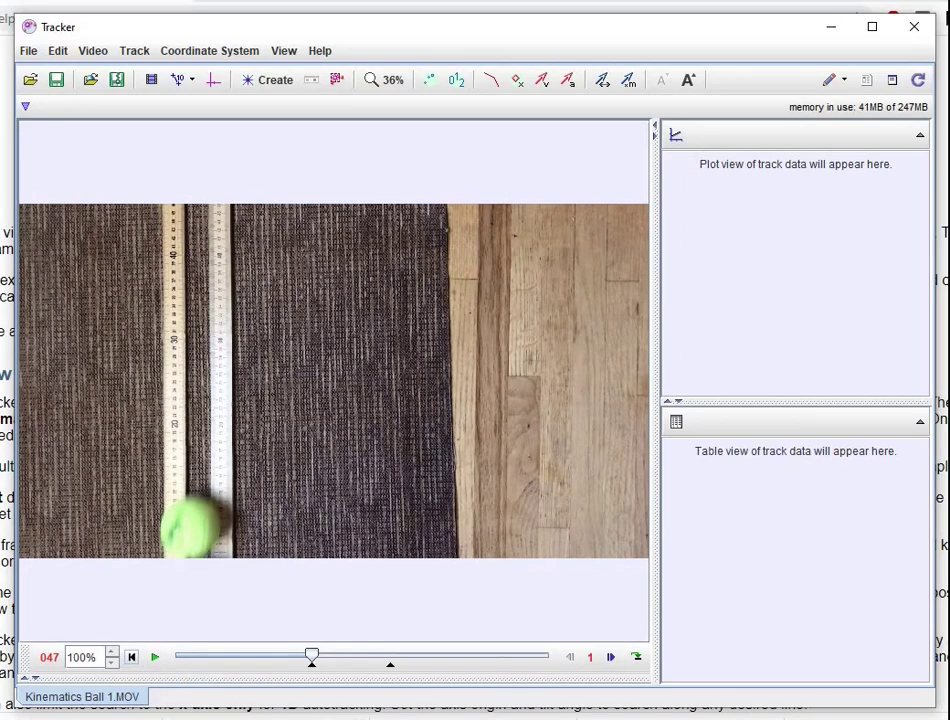
left_click(155, 658)
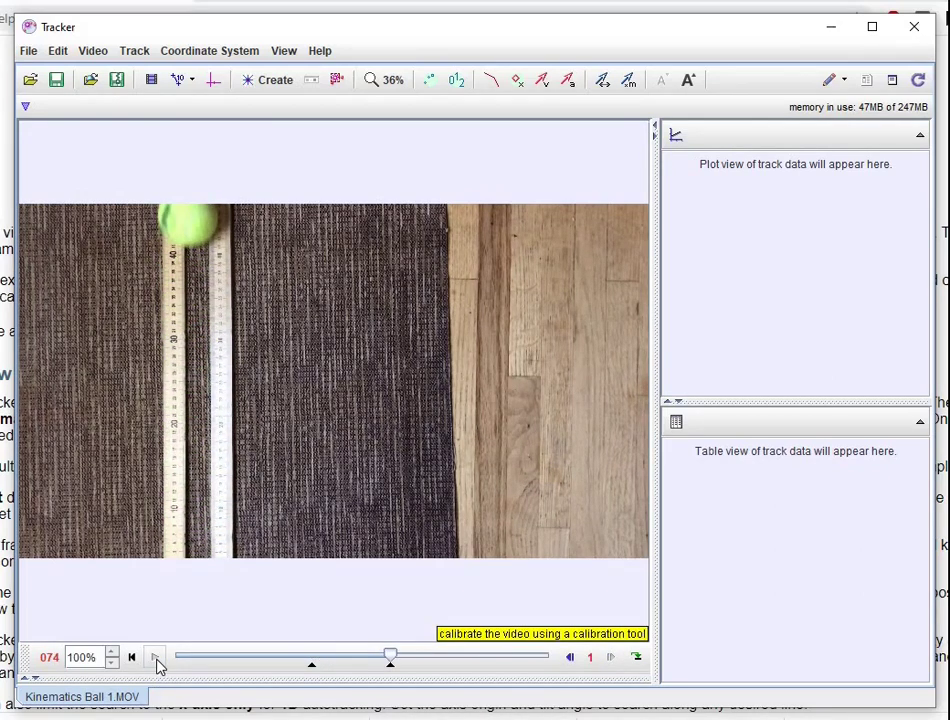
left_click(131, 657)
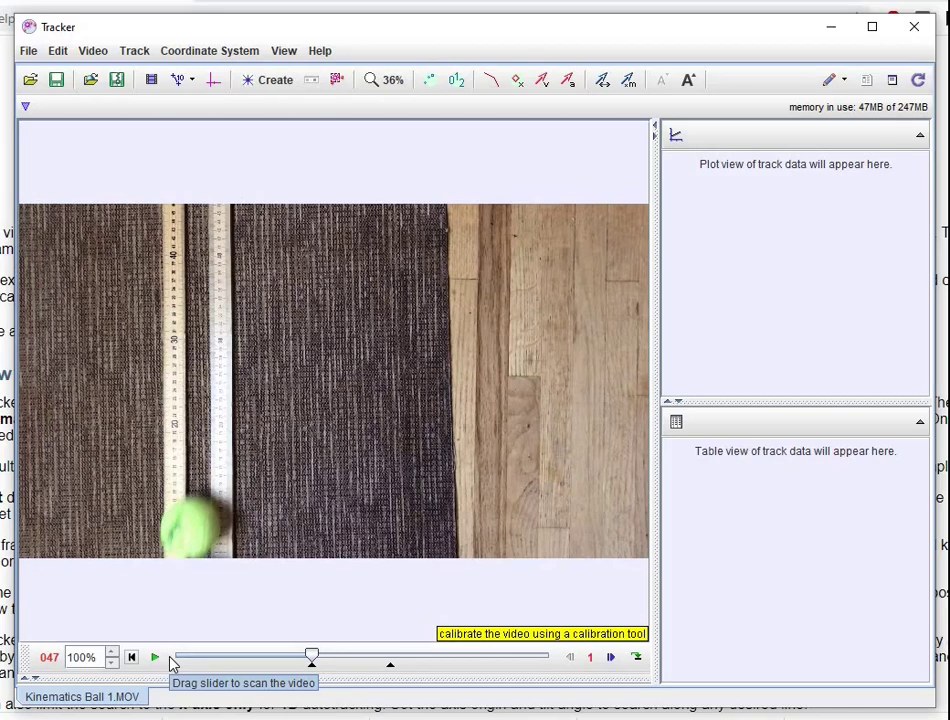
Add a calibration stick spanning from the 20 cm mark to the 30 cm mark on the wooden ruler.
left_click(194, 85)
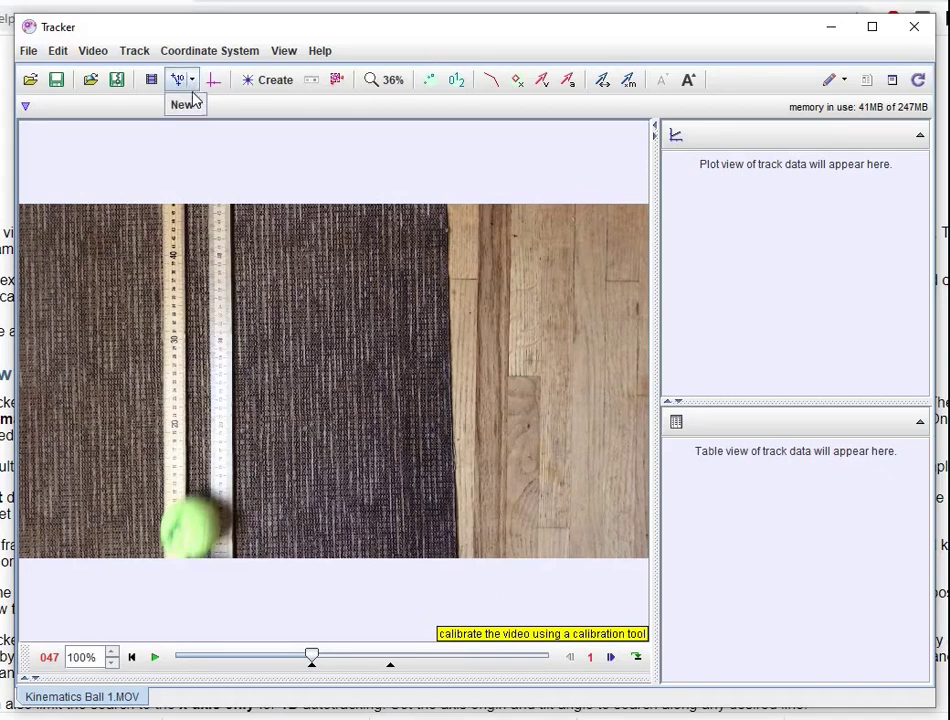
mouse_move(197, 107)
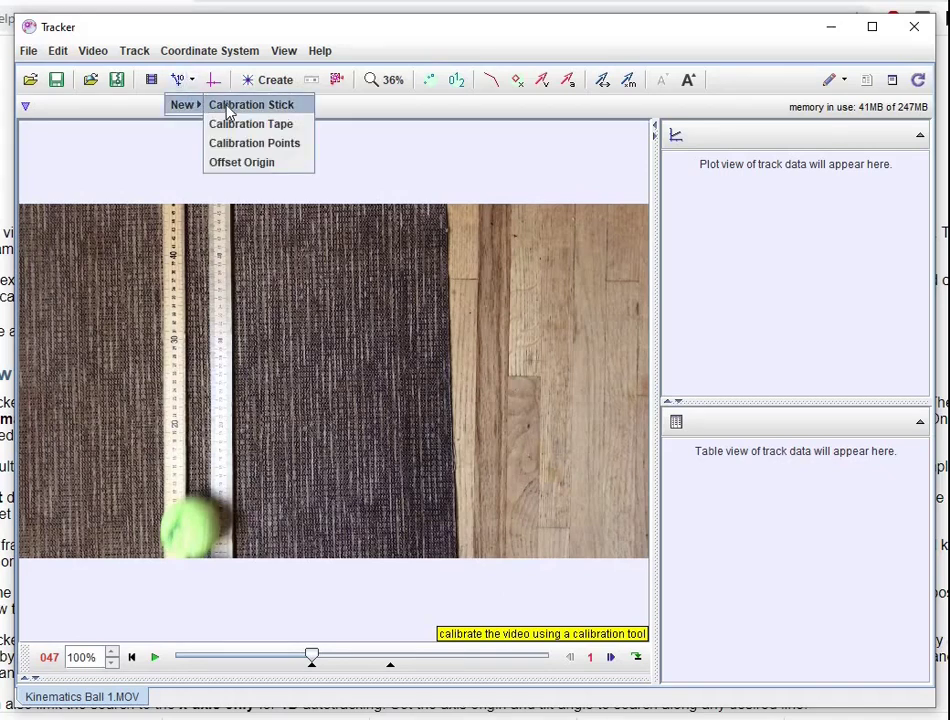
left_click(228, 106)
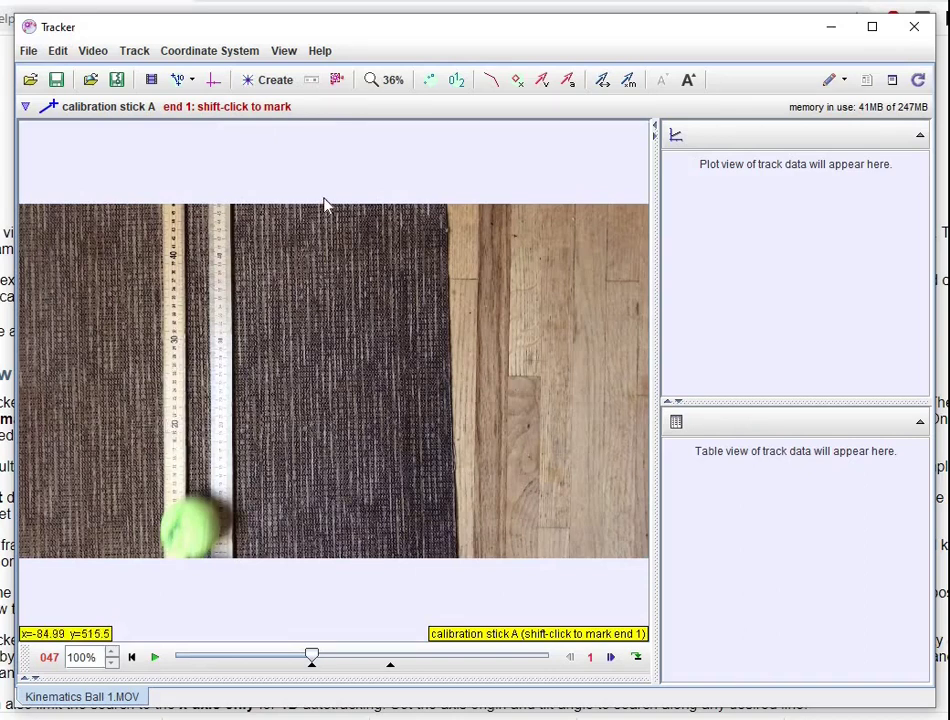
left_click(385, 84)
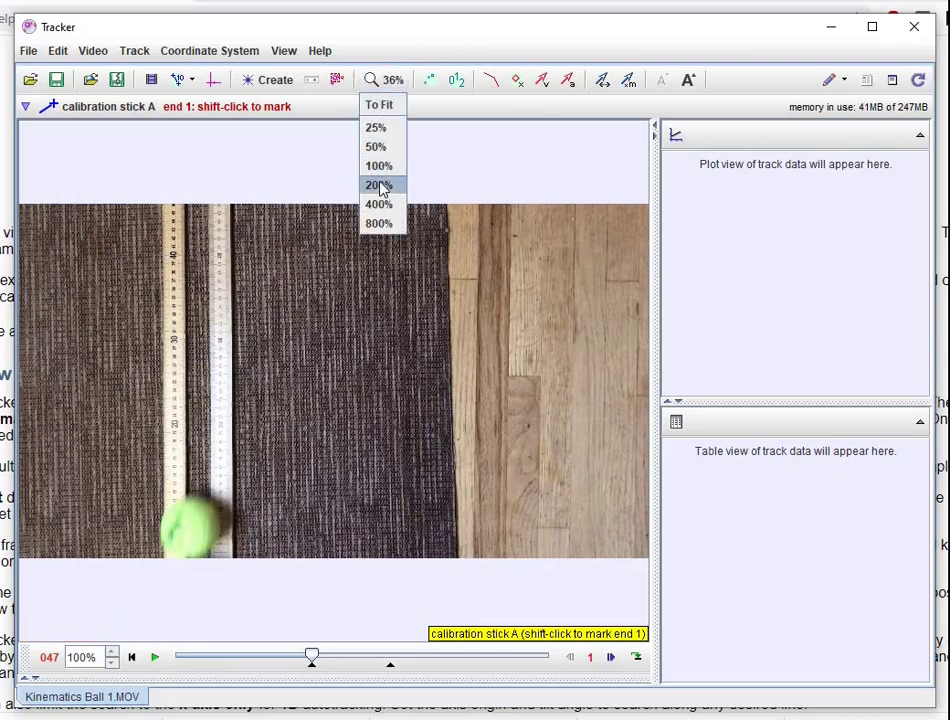
left_click(381, 186)
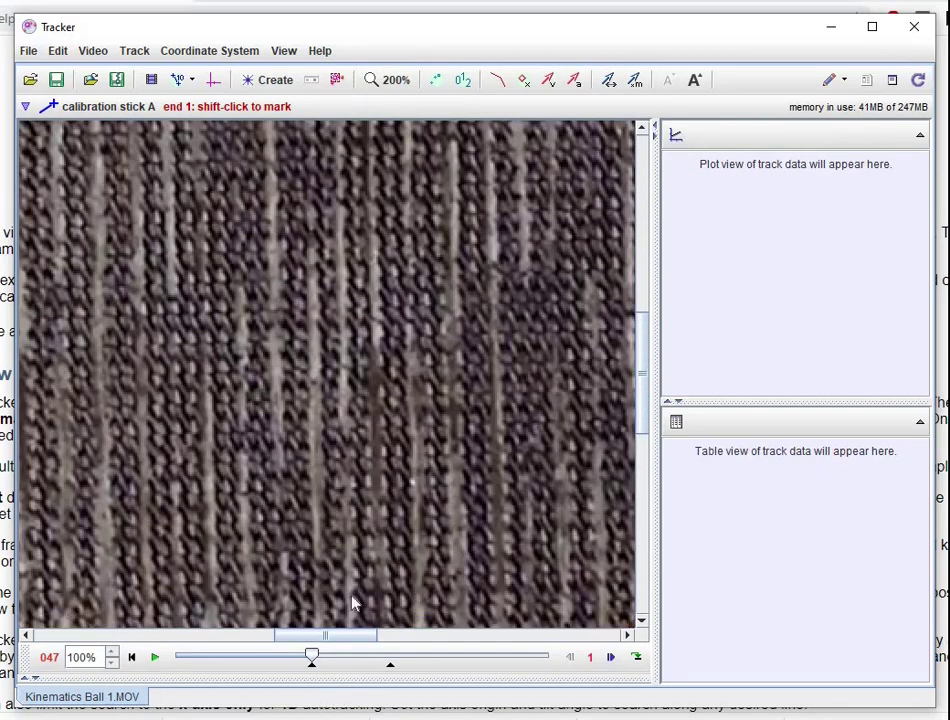
left_click_drag(297, 640, 226, 655)
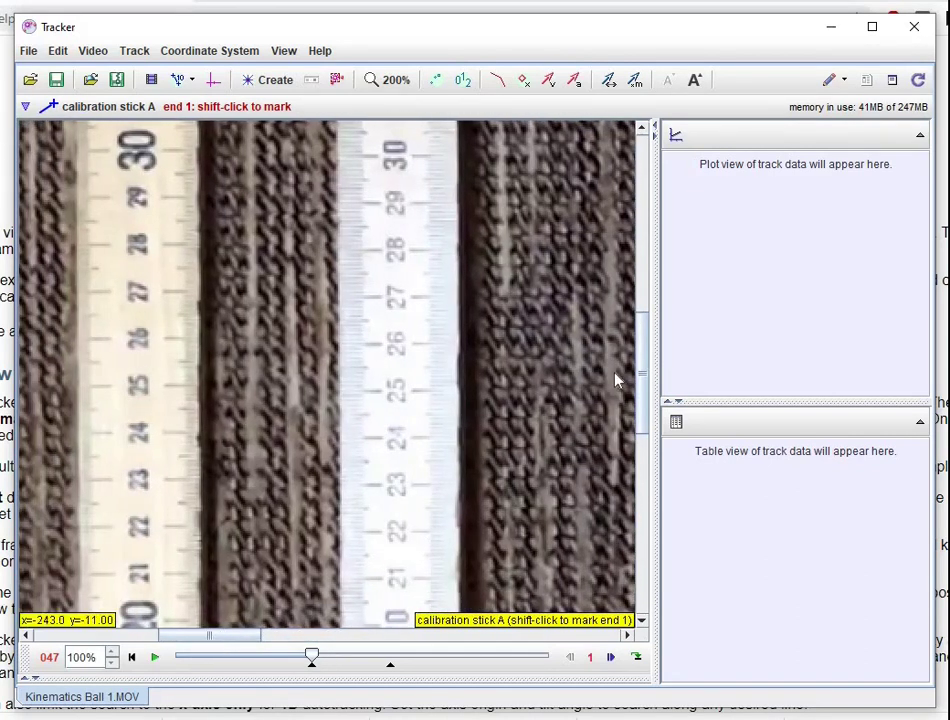
left_click_drag(643, 350, 646, 353)
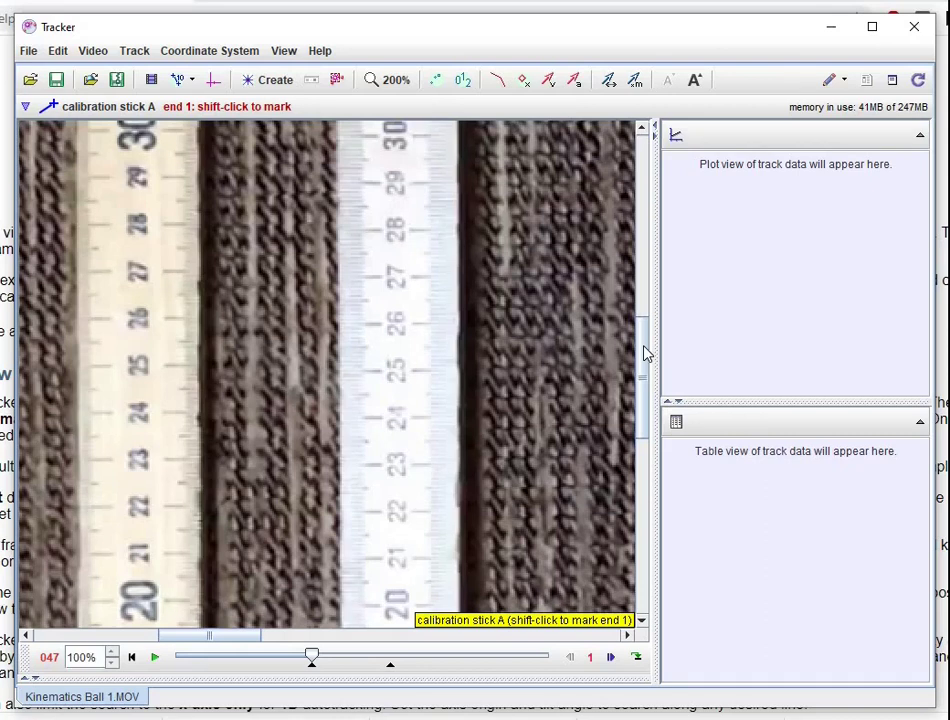
left_click(173, 600, "shift")
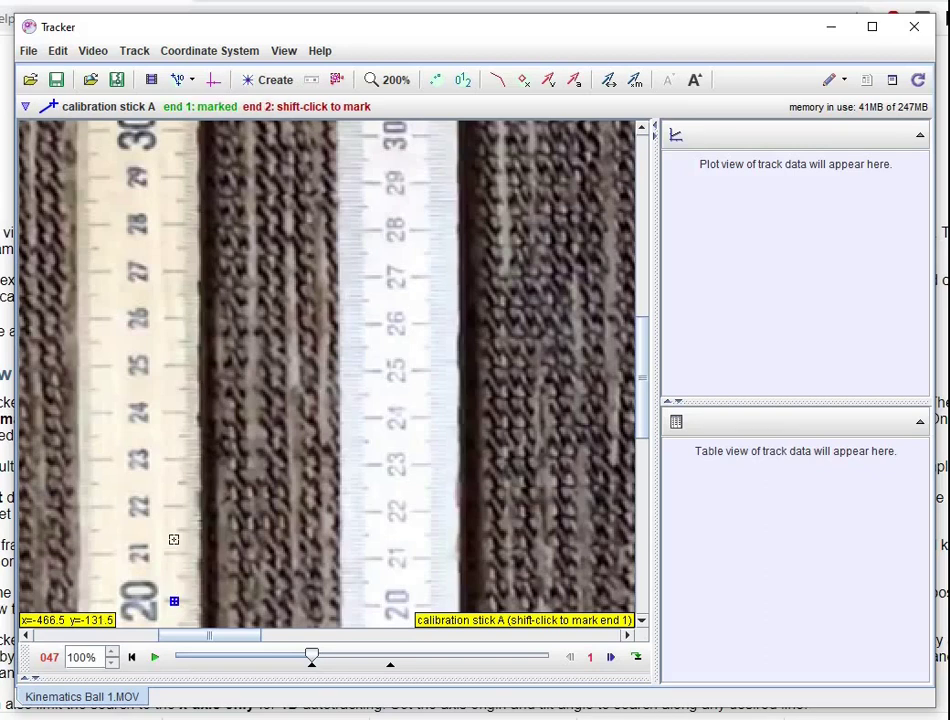
left_click(173, 131, "shift")
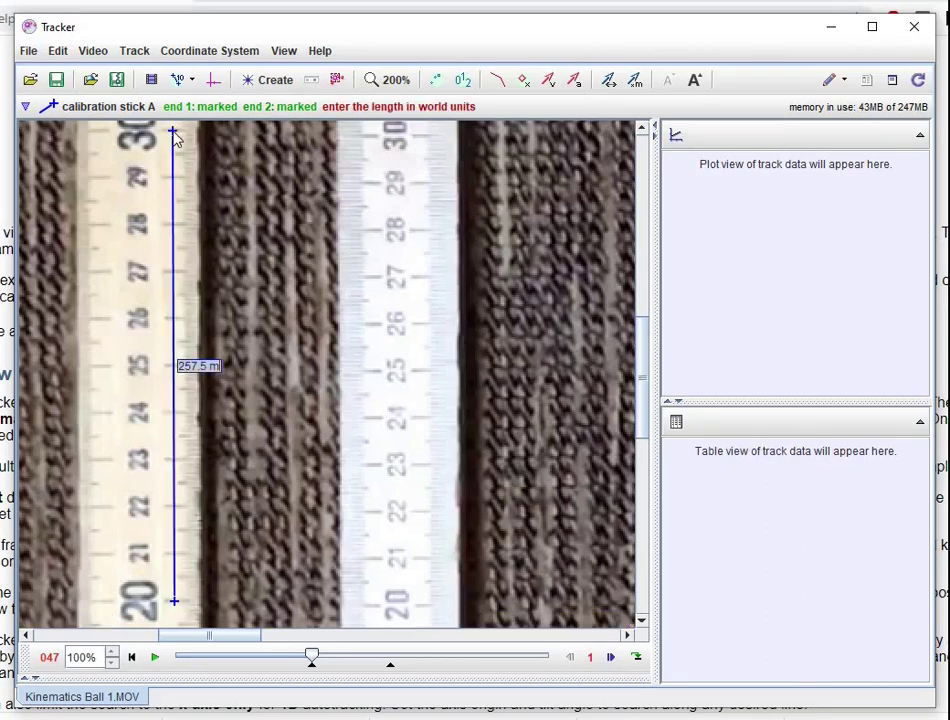
Set the calibration stick's length to 0.10 m.
left_click(198, 366)
key("BackSpace")
key("BackSpace")
key("BackSpace")
key("BackSpace")
key("BackSpace")
type("0.10")
key("Return")
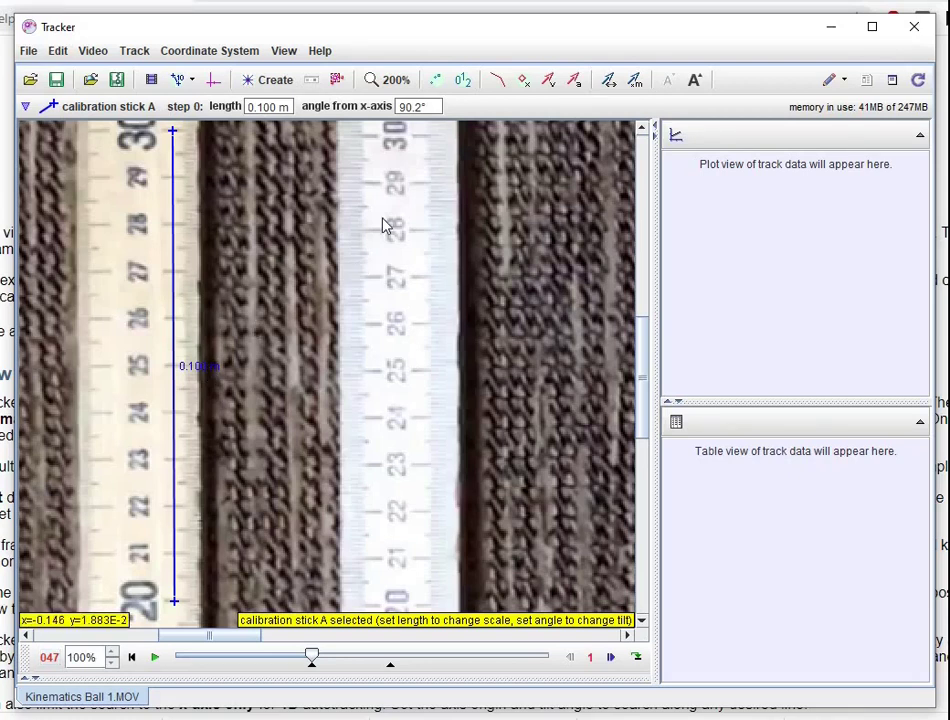
Create a point mass track for the ball, with the video shown at 50% zoom.
left_click(396, 80)
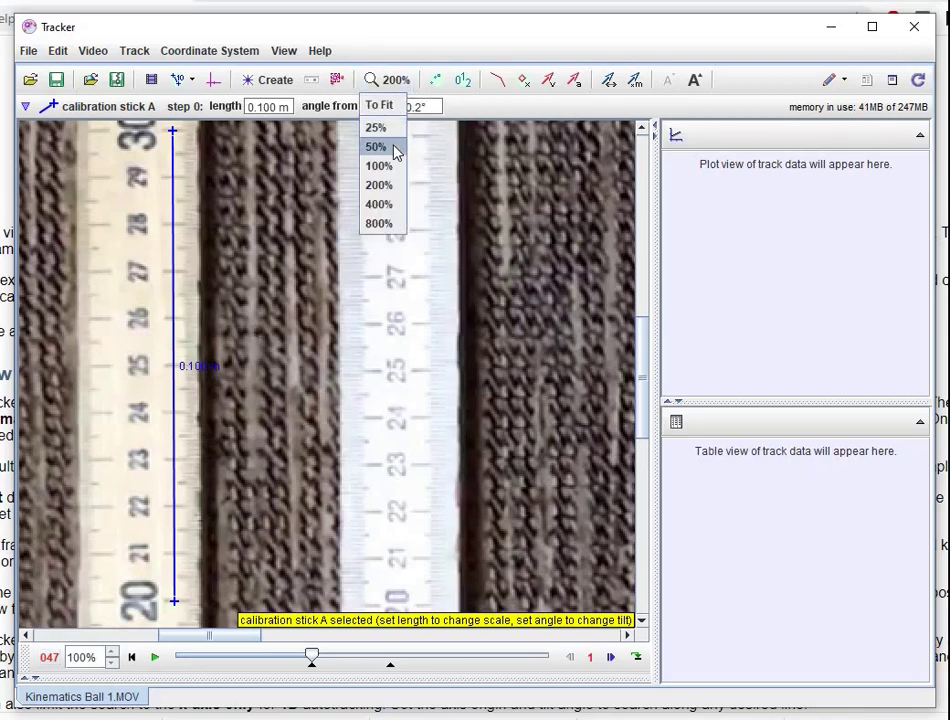
left_click(390, 147)
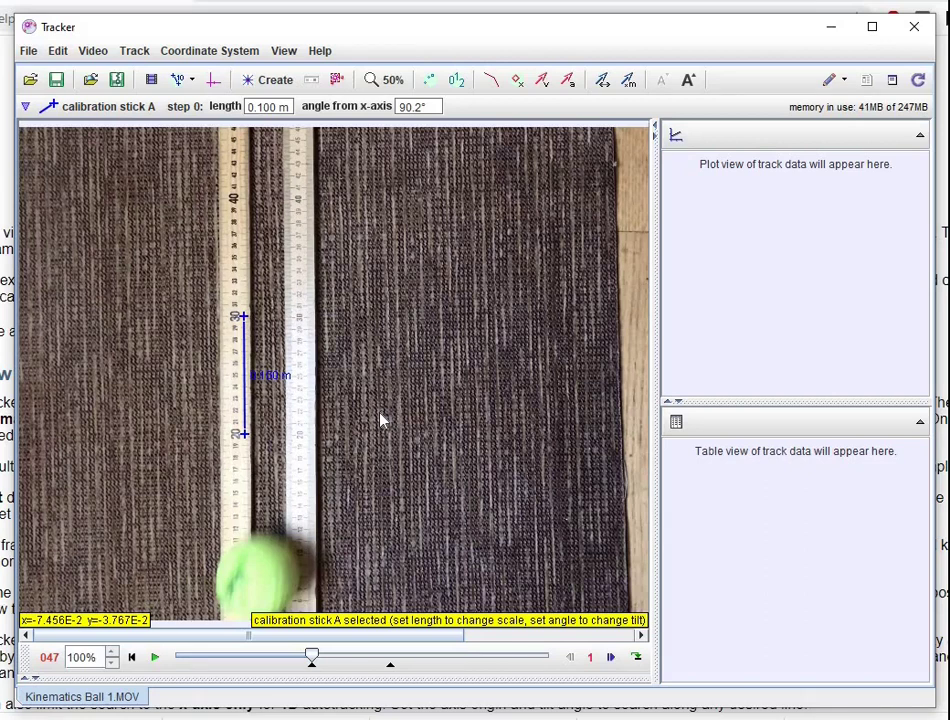
left_click(282, 86)
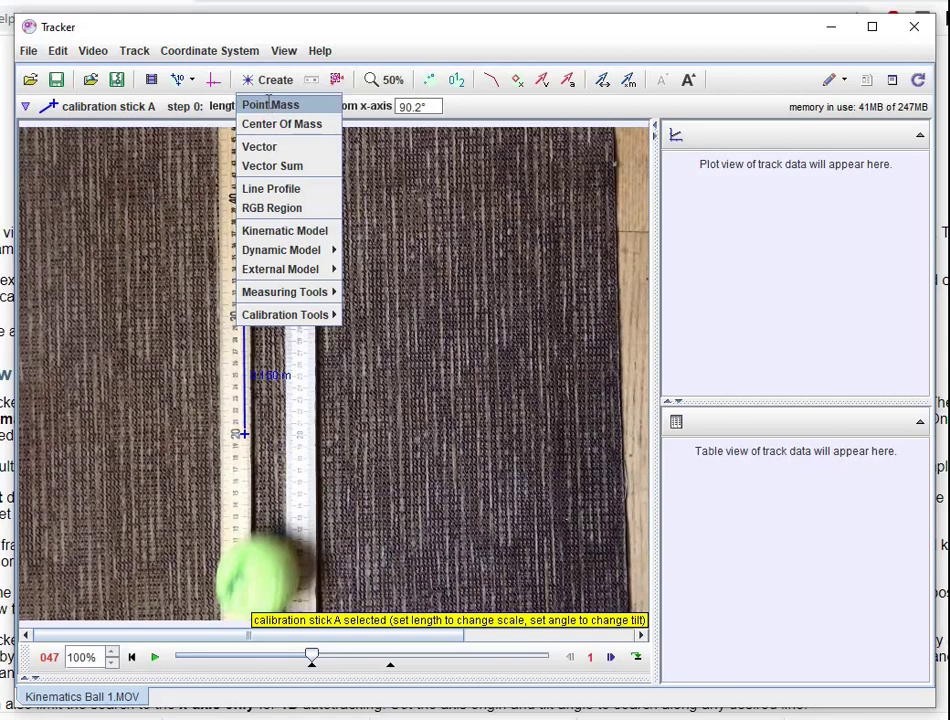
left_click(270, 106)
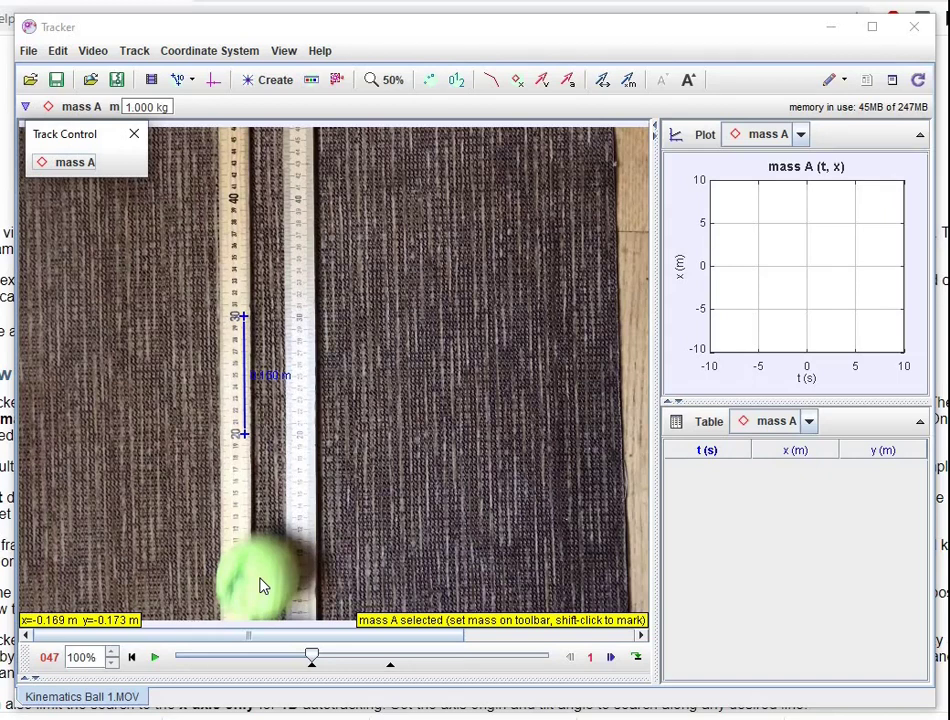
Mark the centre of the green ball in every frame from 47 to 74 on the mass A track.
key("shift")
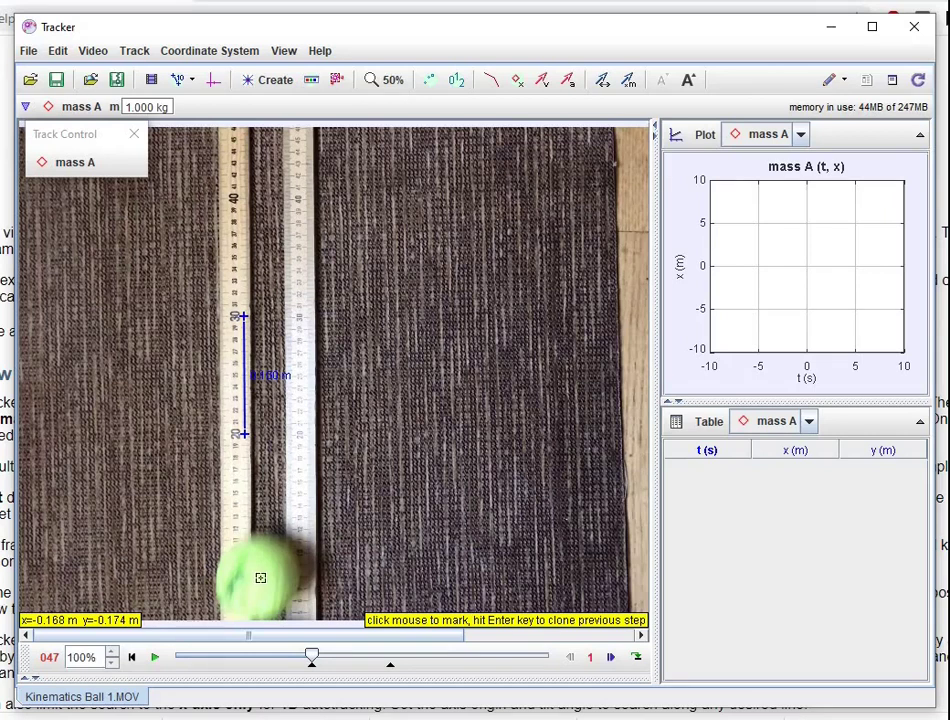
left_click(260, 578, "shift")
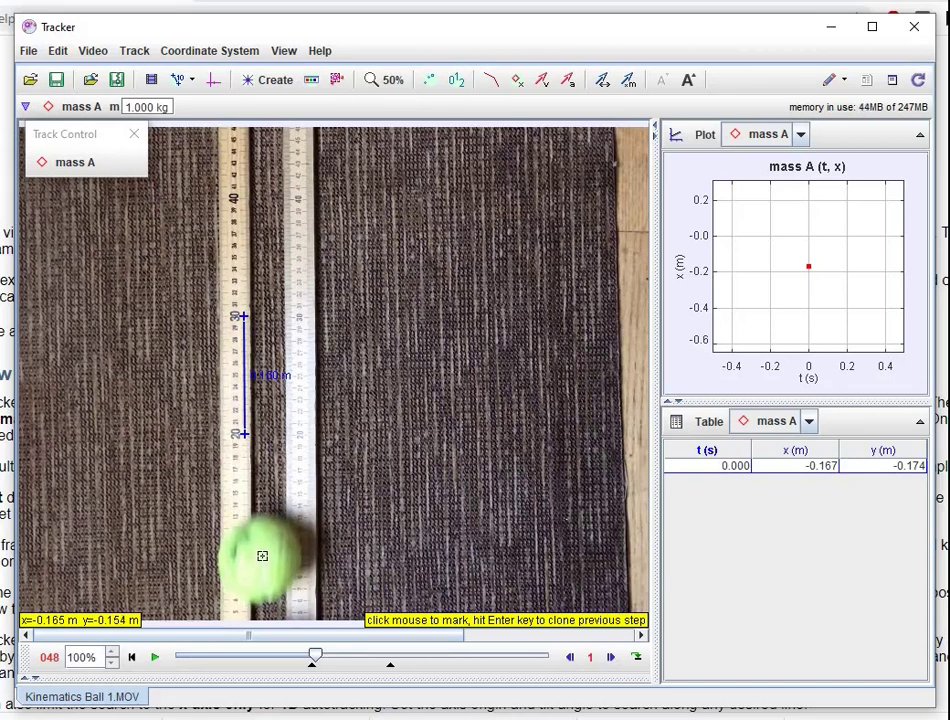
left_click(262, 555)
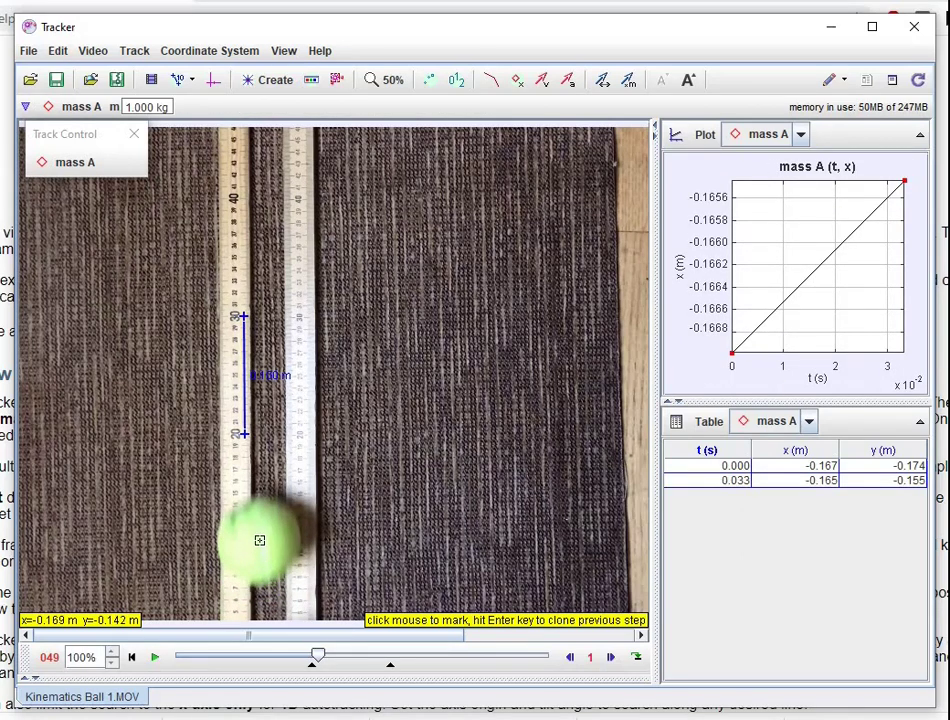
left_click(259, 540)
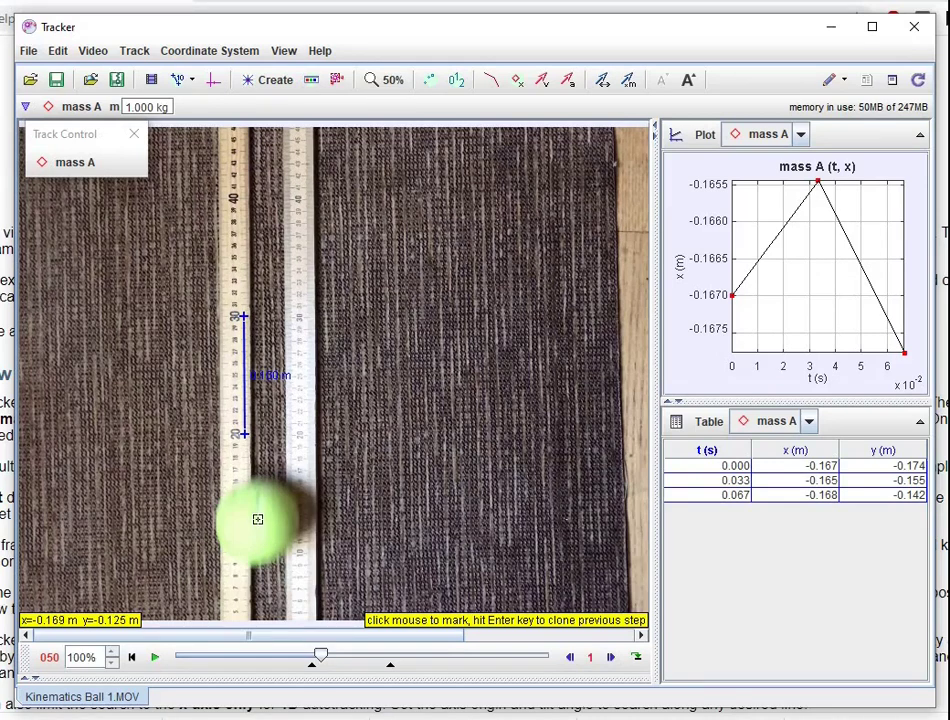
left_click(258, 517)
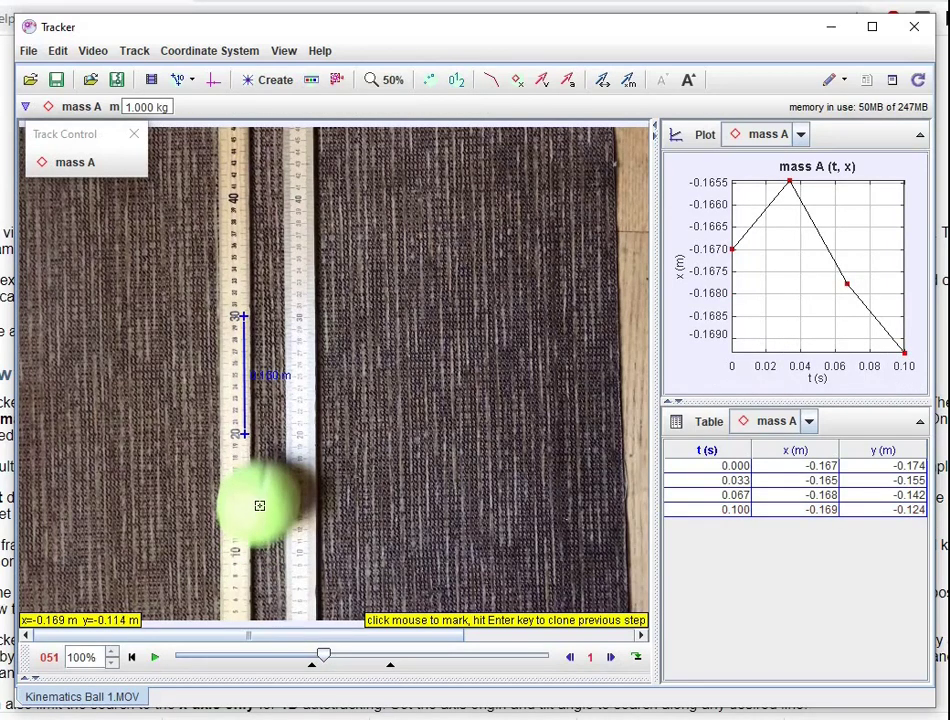
left_click(259, 503)
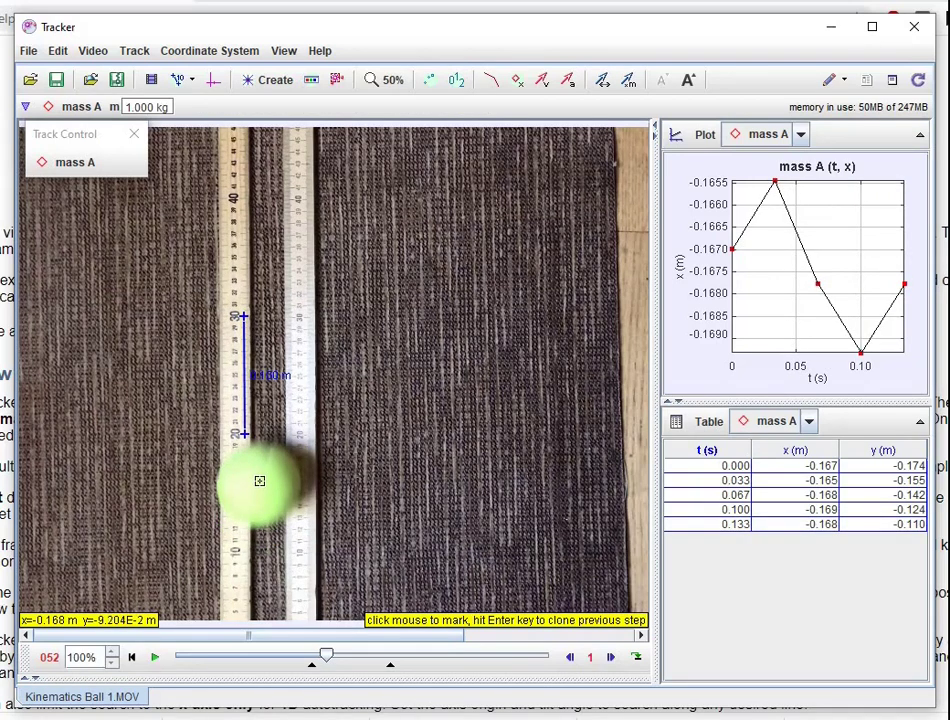
left_click(258, 481)
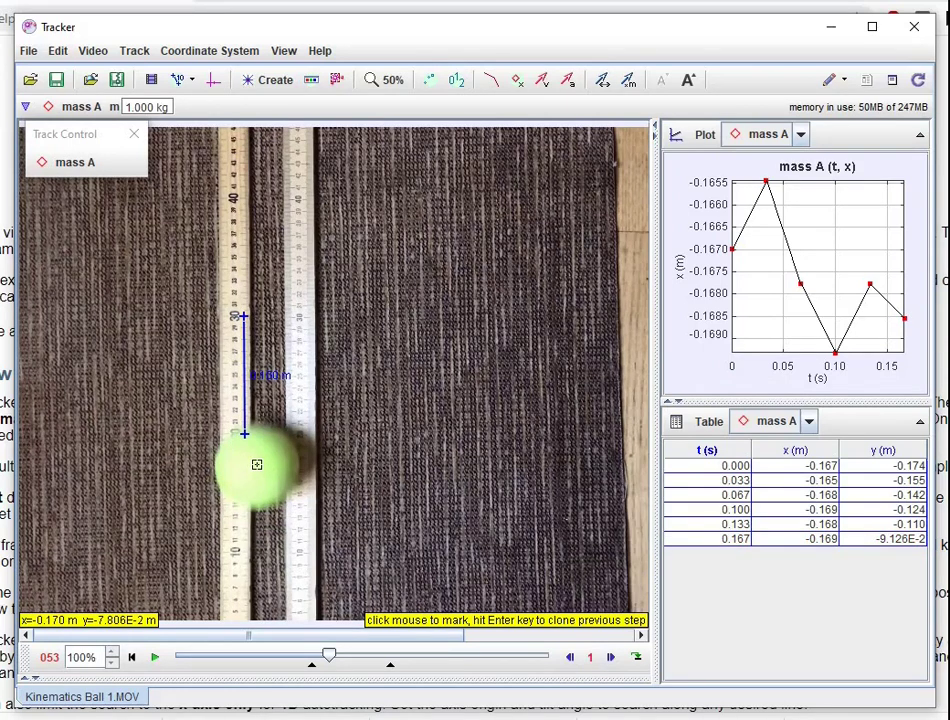
left_click(257, 463)
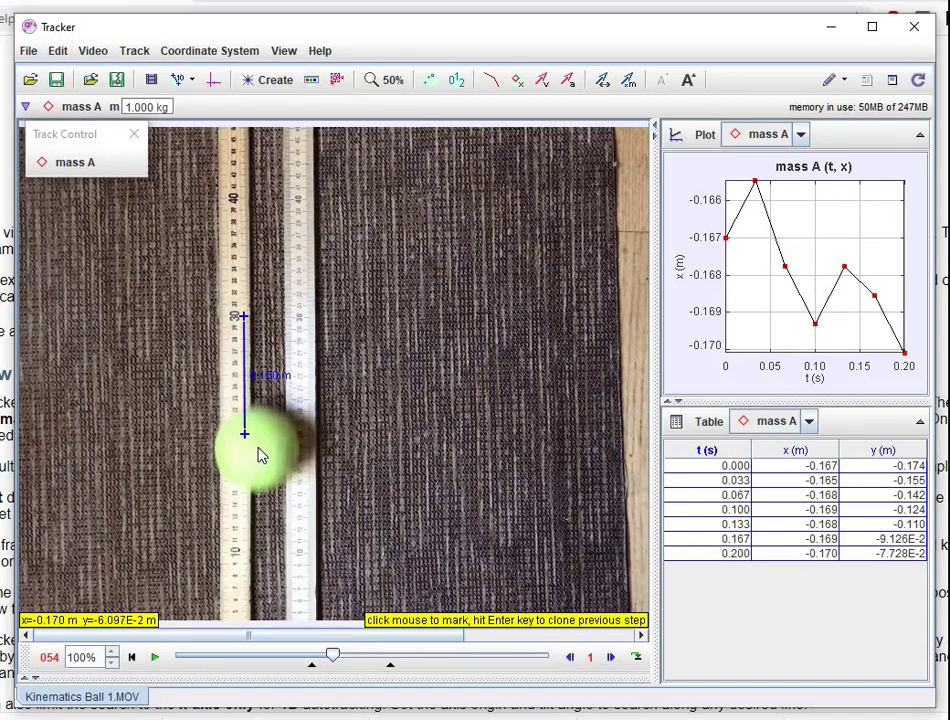
left_click(257, 448)
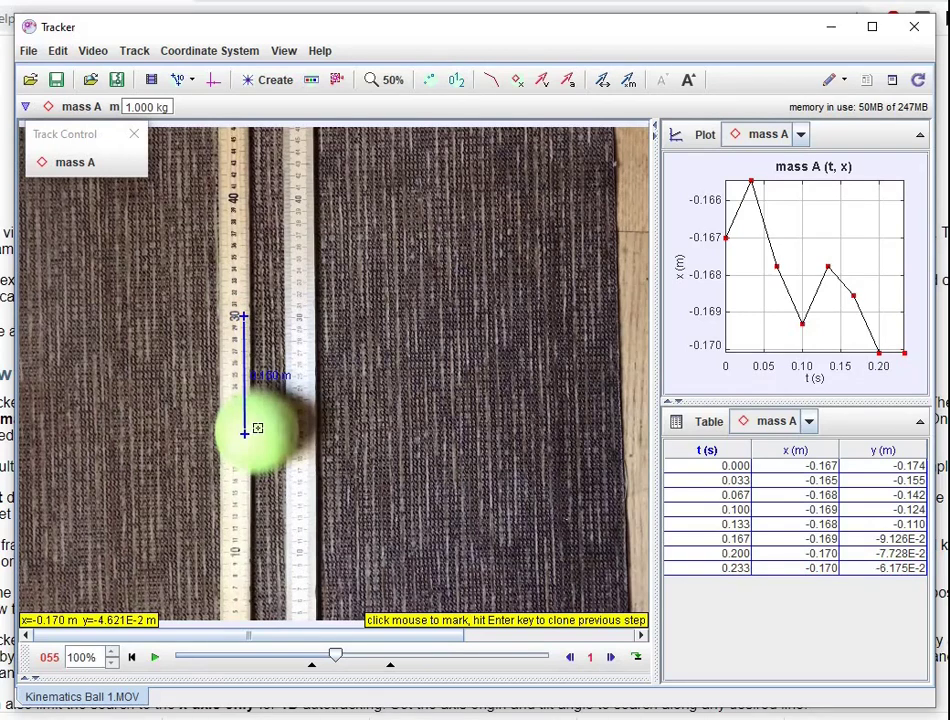
left_click(257, 428)
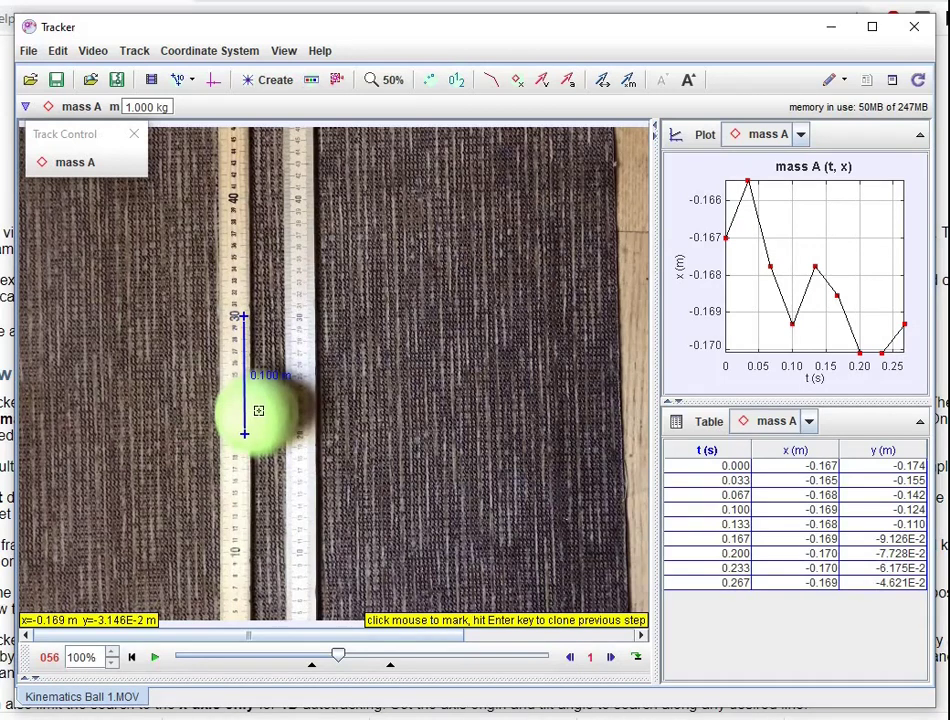
left_click(258, 411)
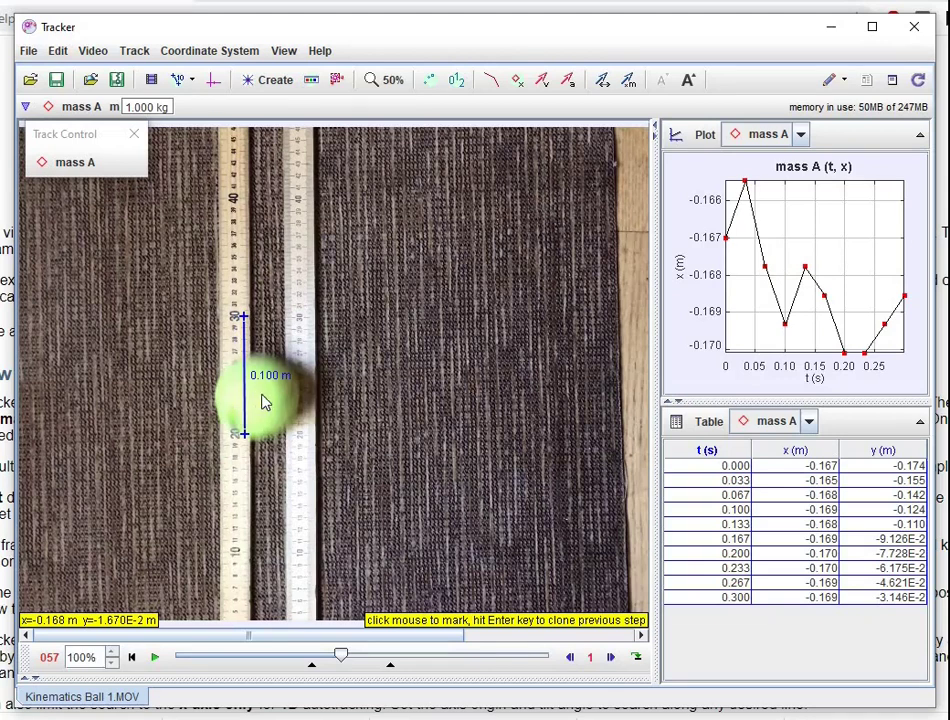
left_click(259, 393)
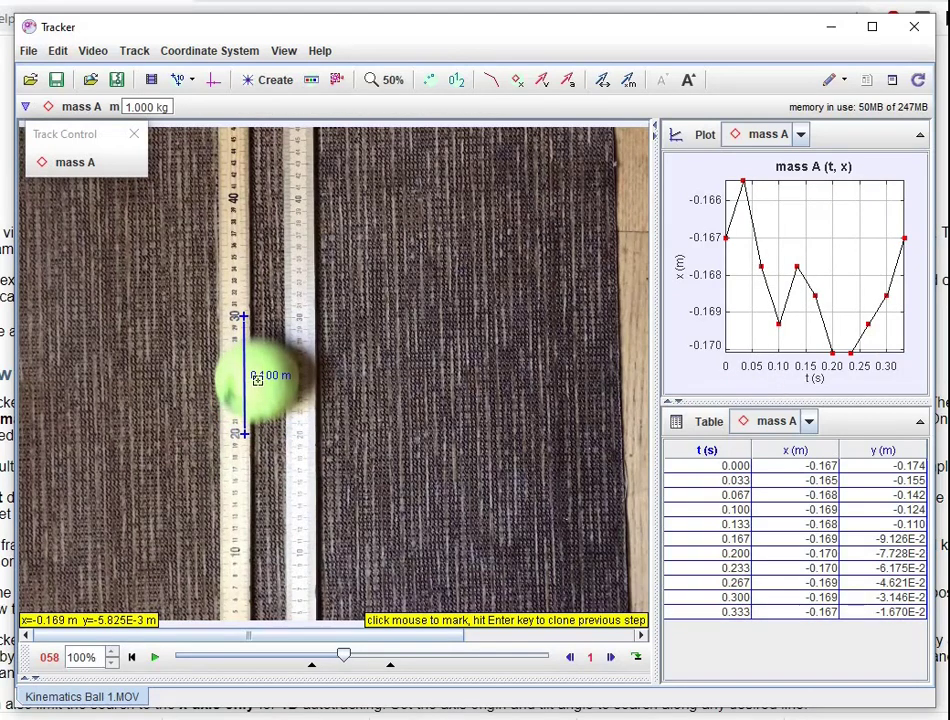
left_click(257, 380)
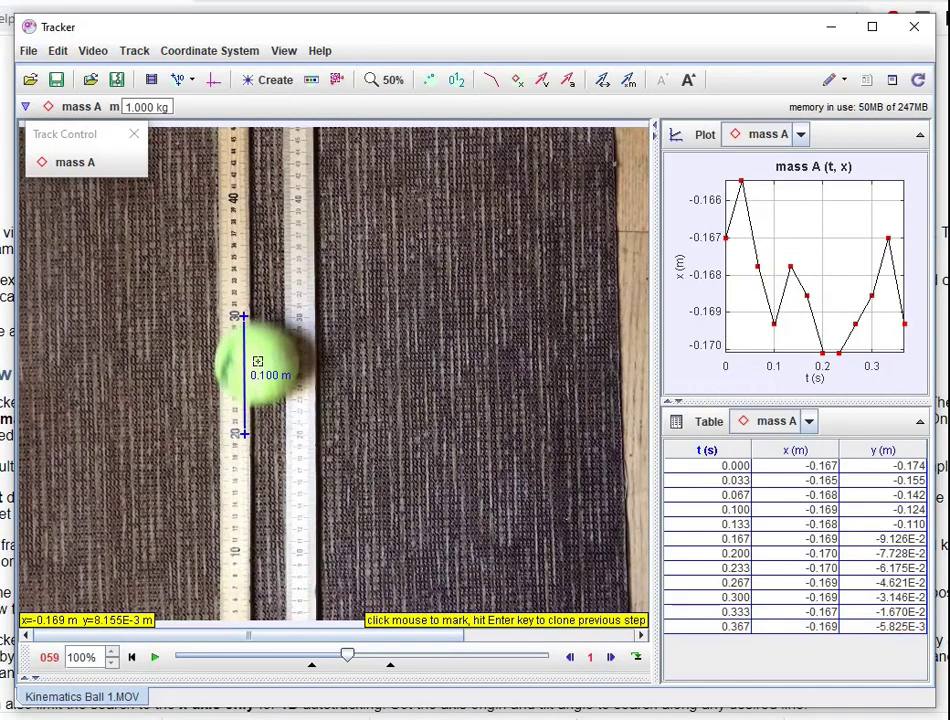
left_click(257, 360)
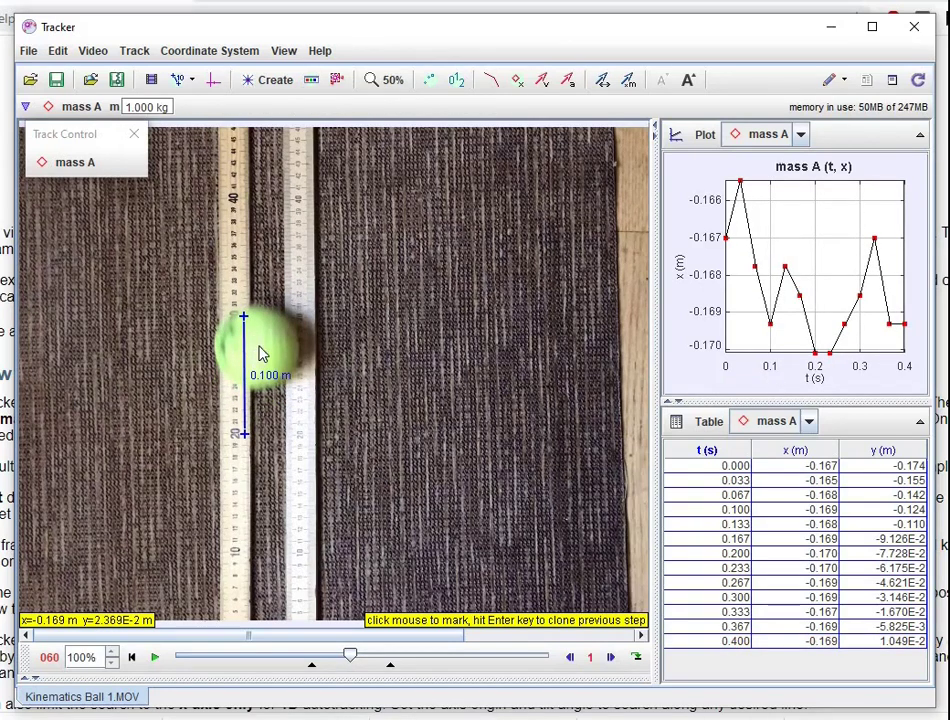
left_click(257, 344)
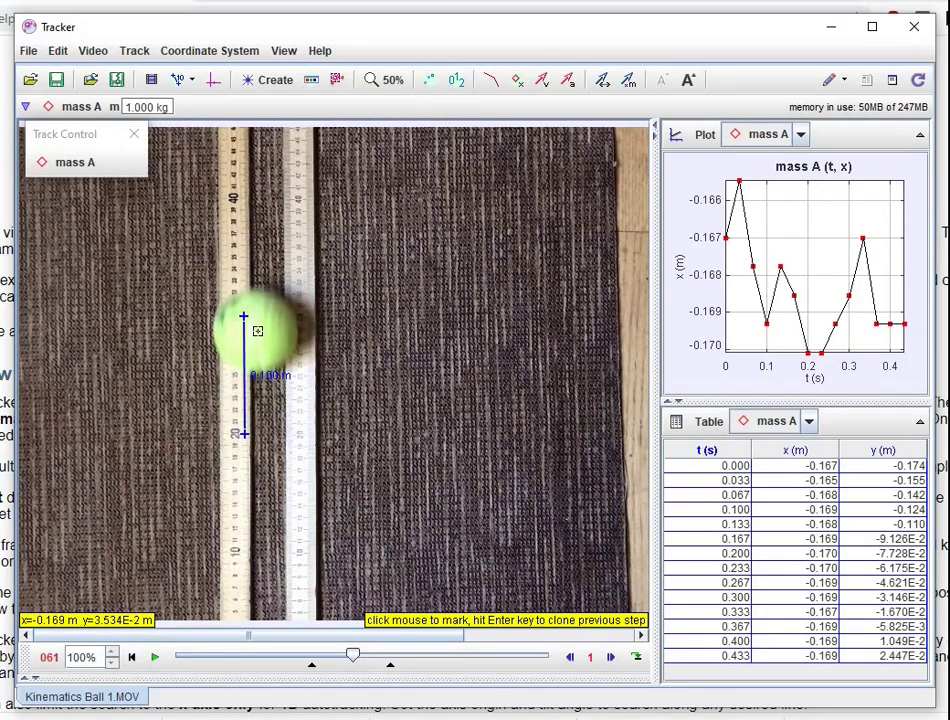
left_click(257, 329)
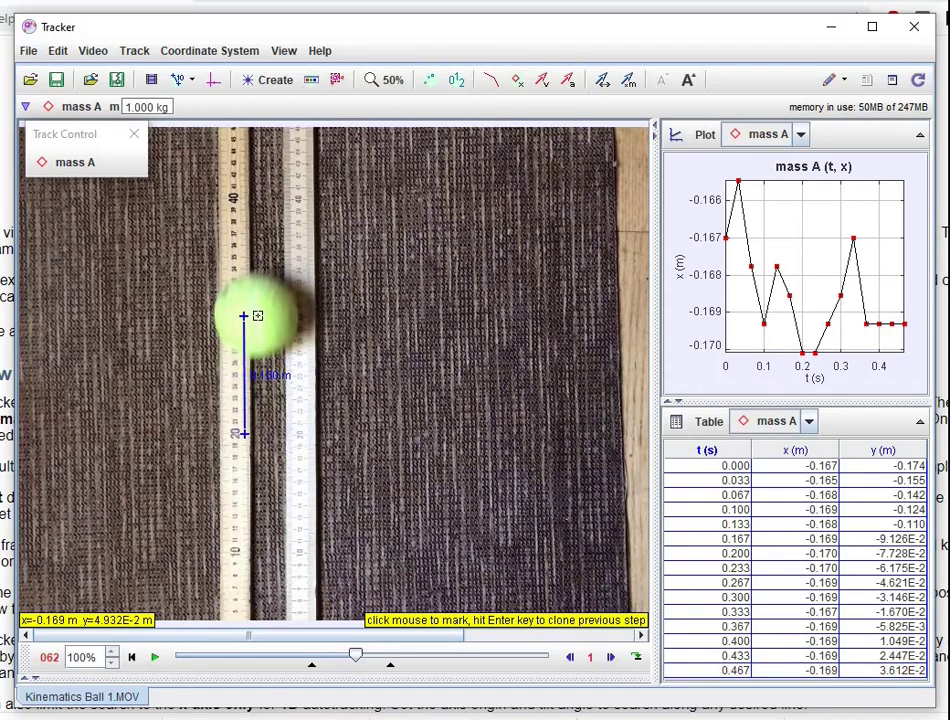
left_click(257, 311)
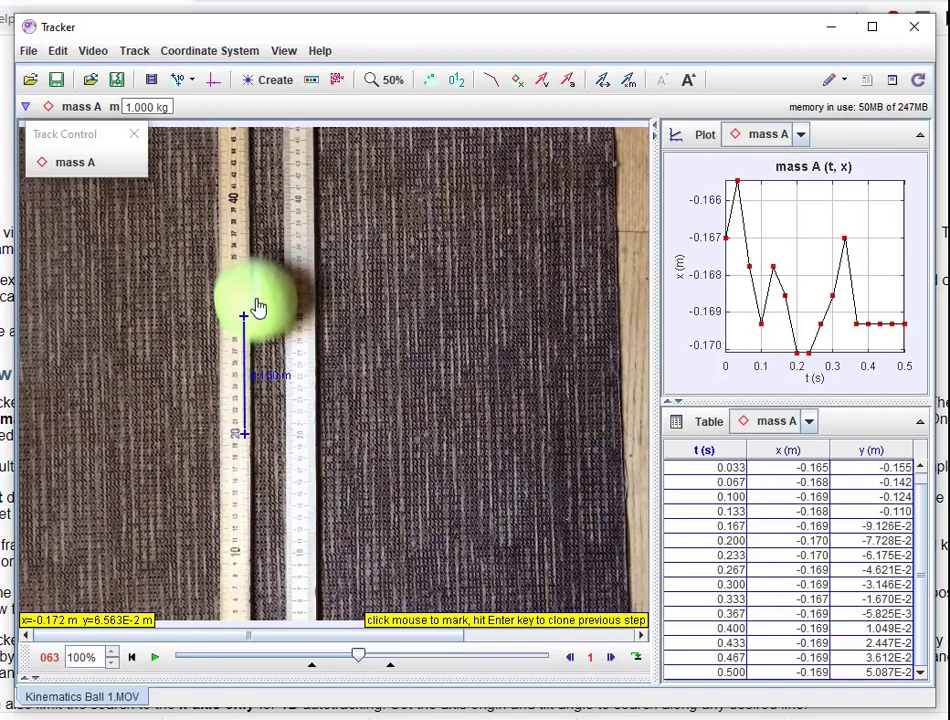
left_click(254, 295)
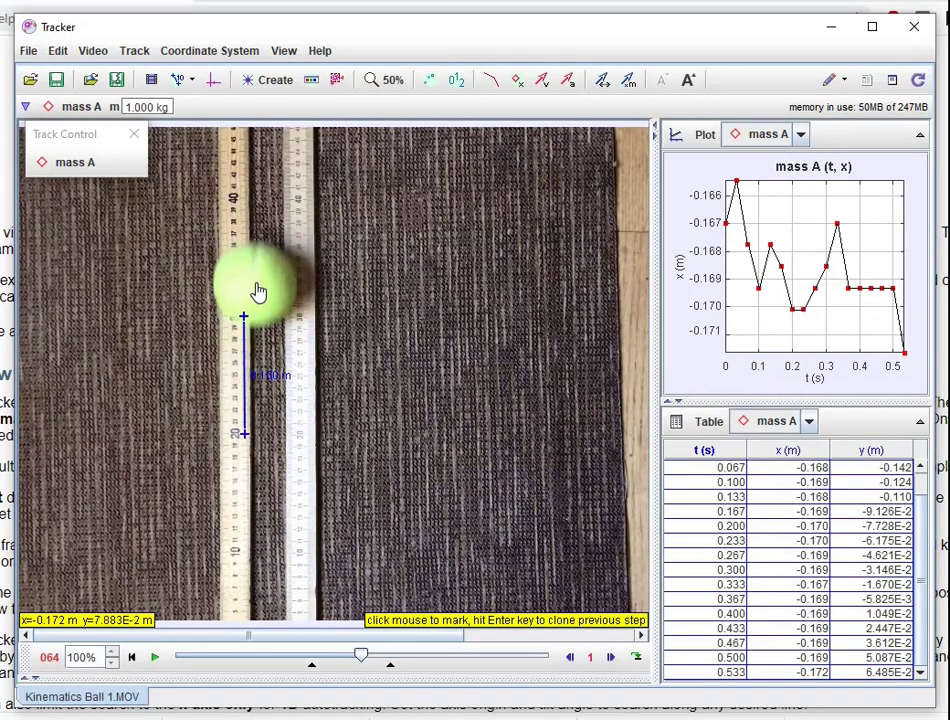
left_click(254, 281)
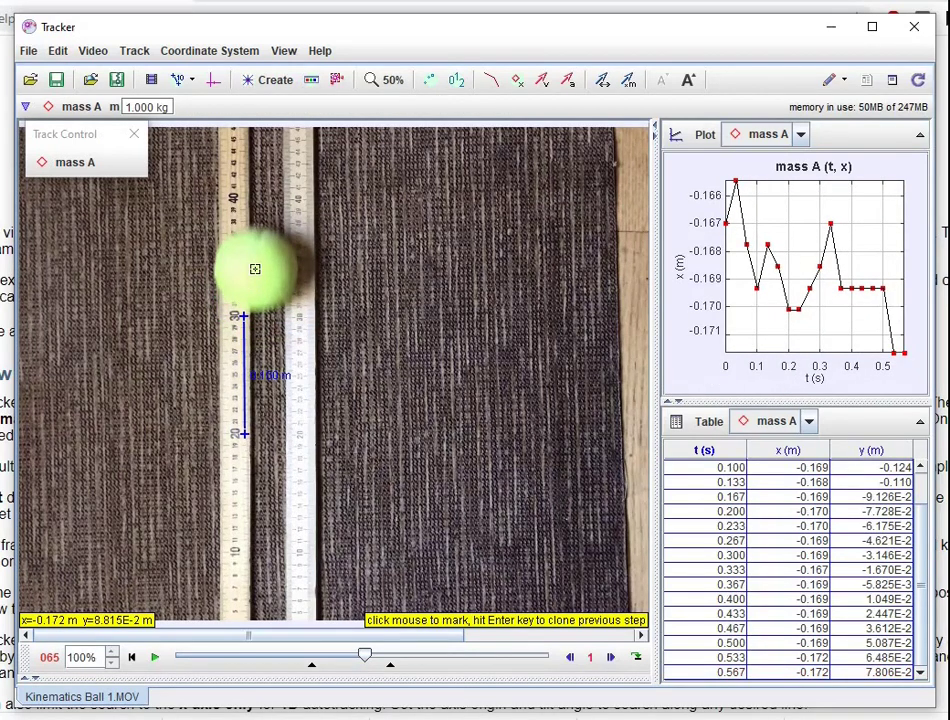
left_click(254, 268)
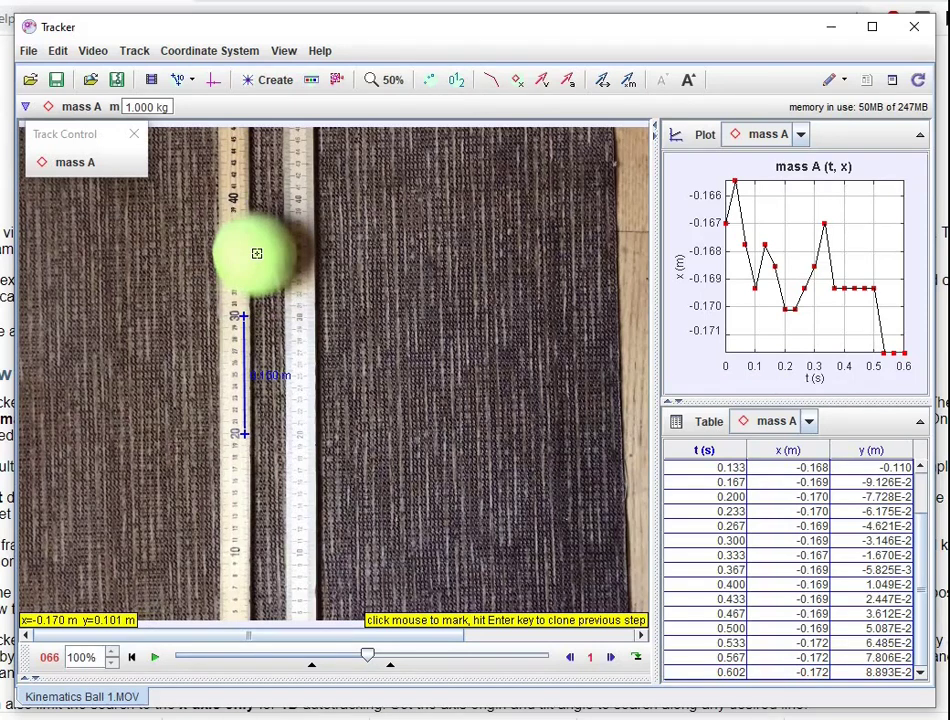
left_click(255, 253)
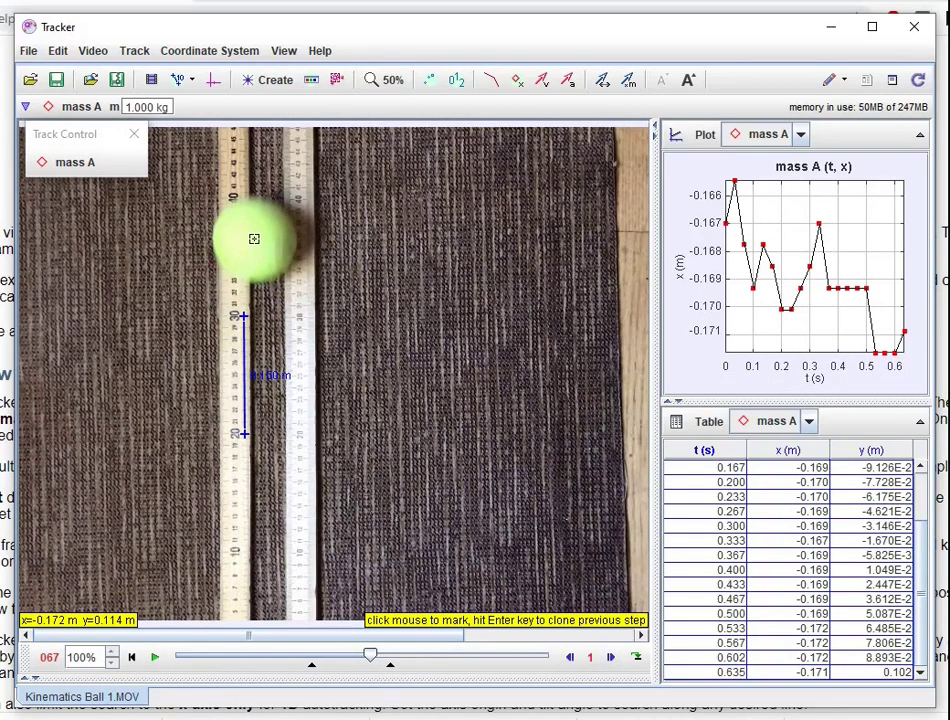
left_click(254, 237)
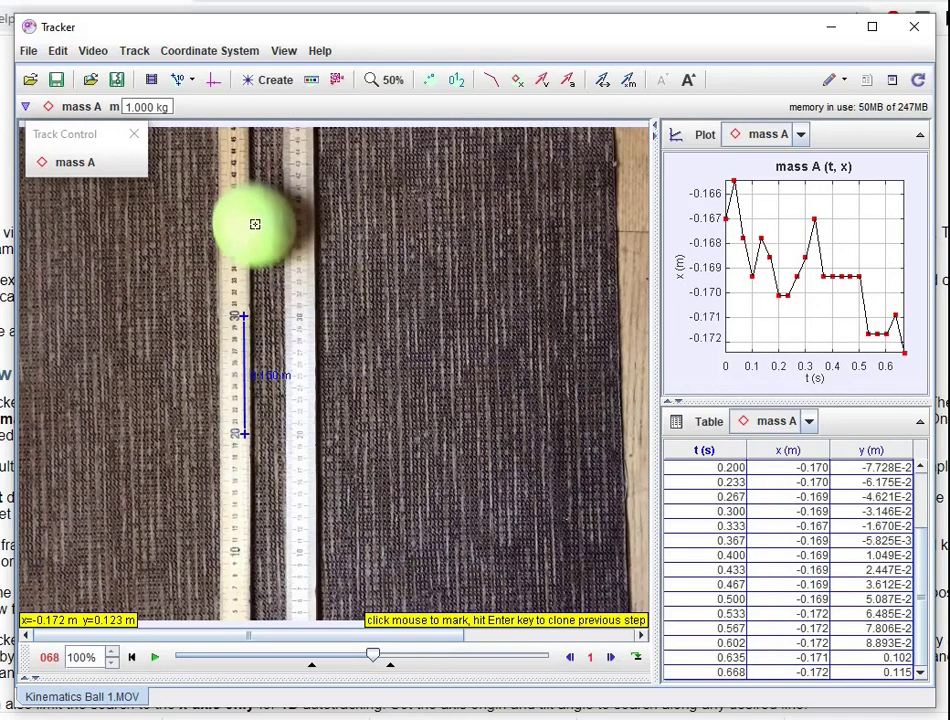
left_click(254, 223)
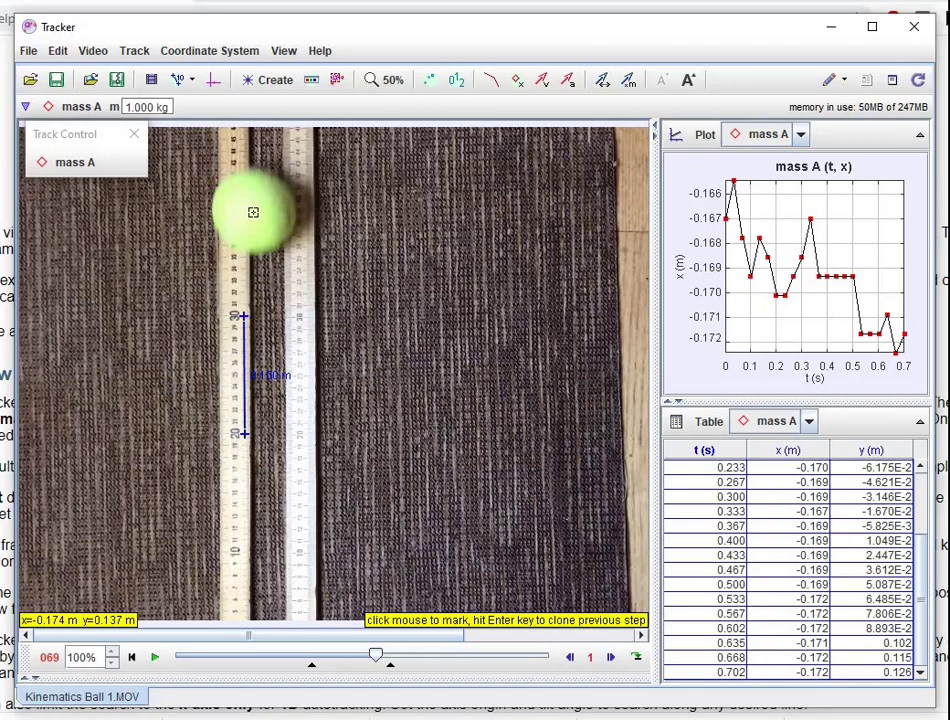
left_click(254, 211)
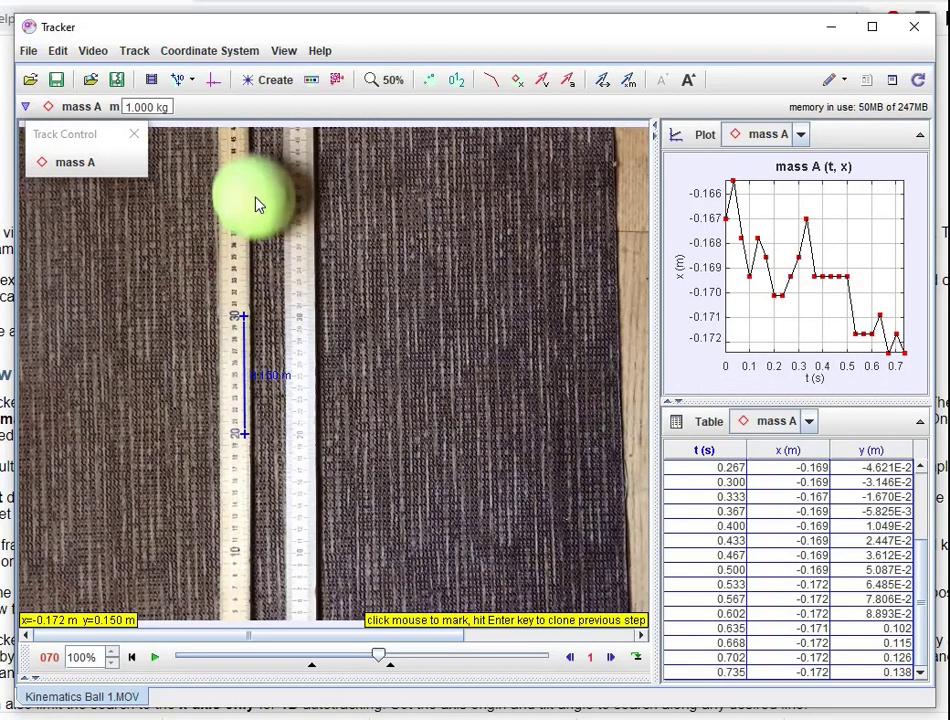
left_click(254, 196)
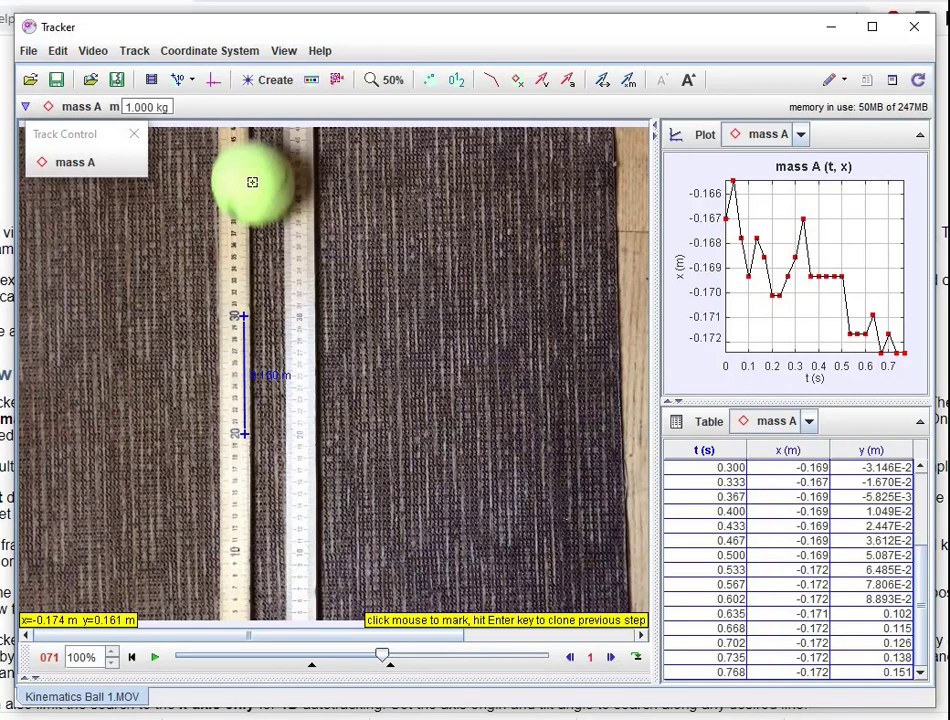
left_click(253, 186)
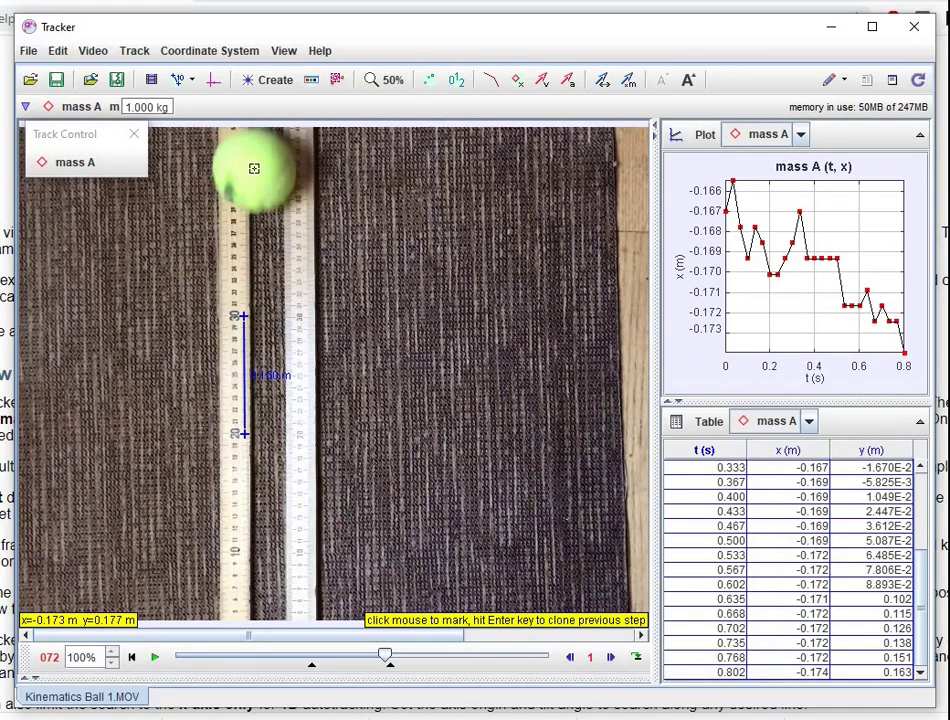
left_click(255, 170)
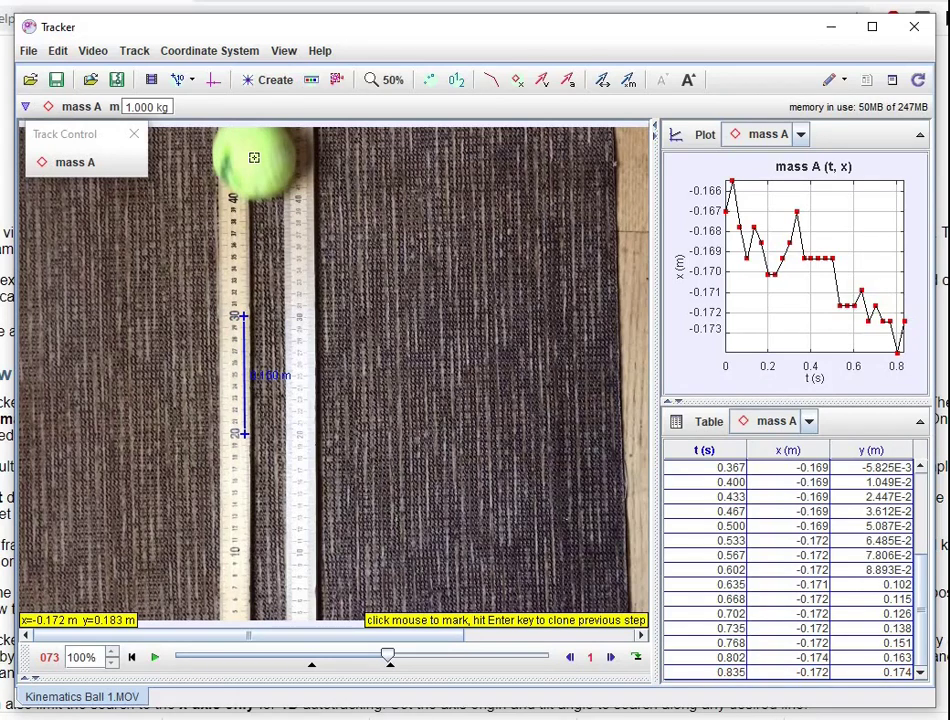
left_click(254, 155)
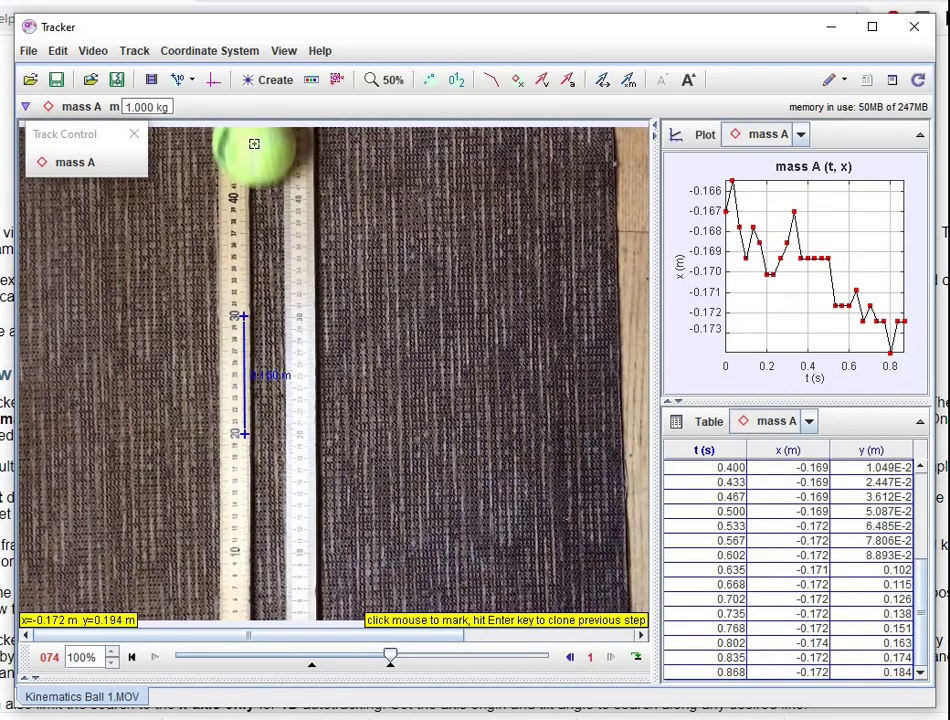
left_click(254, 145)
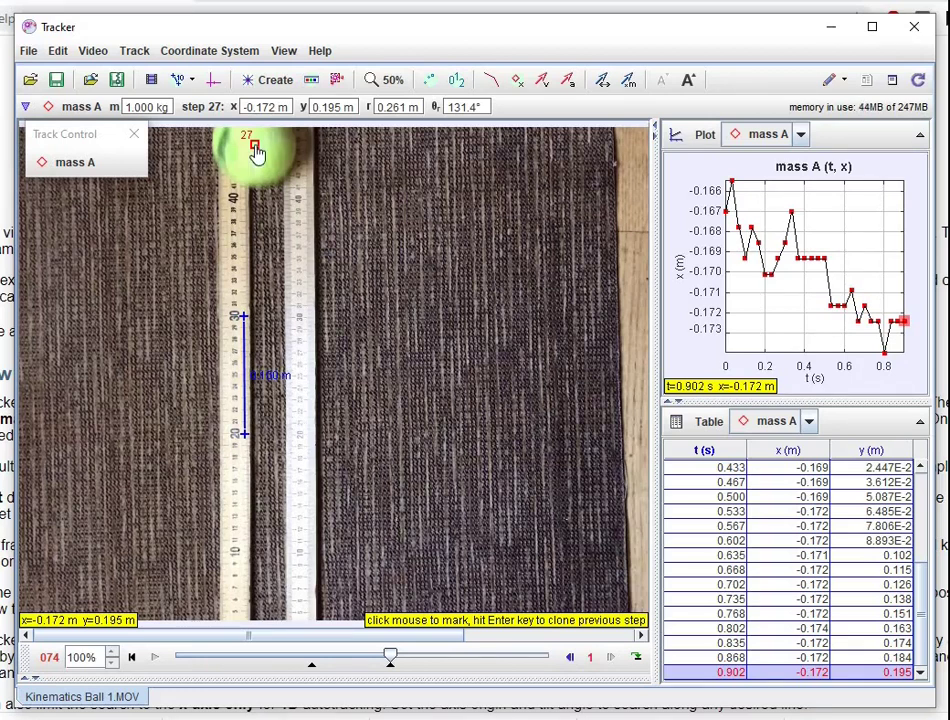
left_click(257, 152)
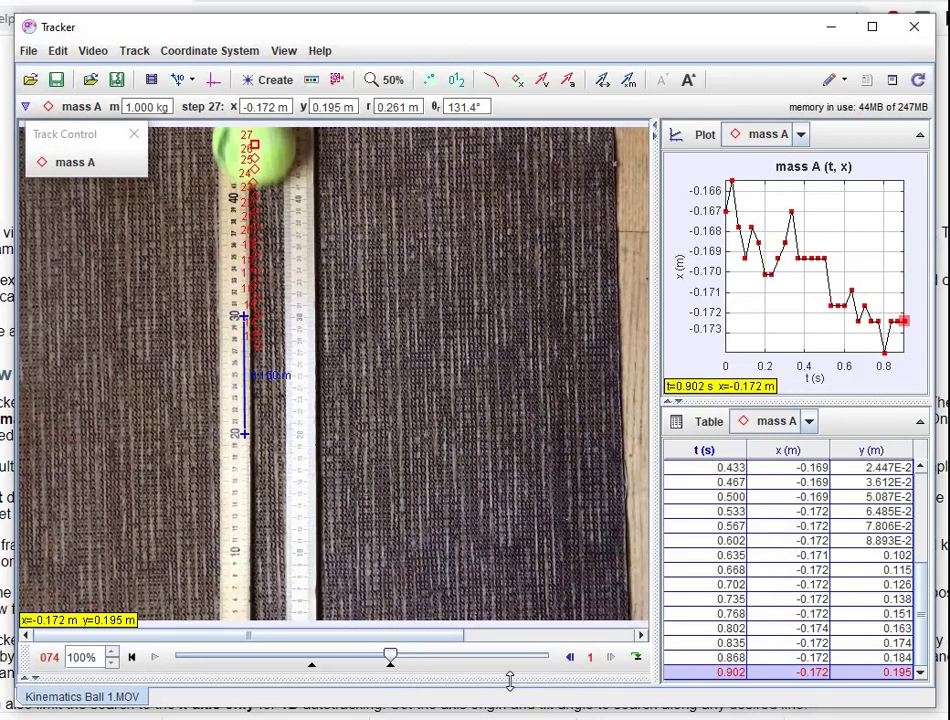
Replay the clip from its start frame with the marked positions, and review the position table from its first row.
left_click(132, 658)
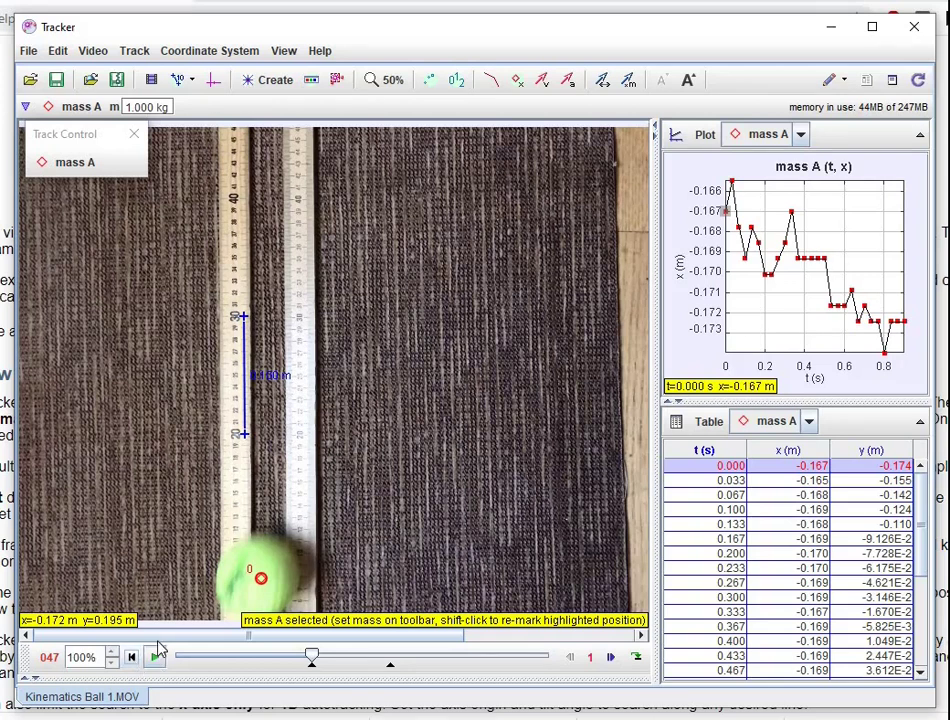
left_click(156, 658)
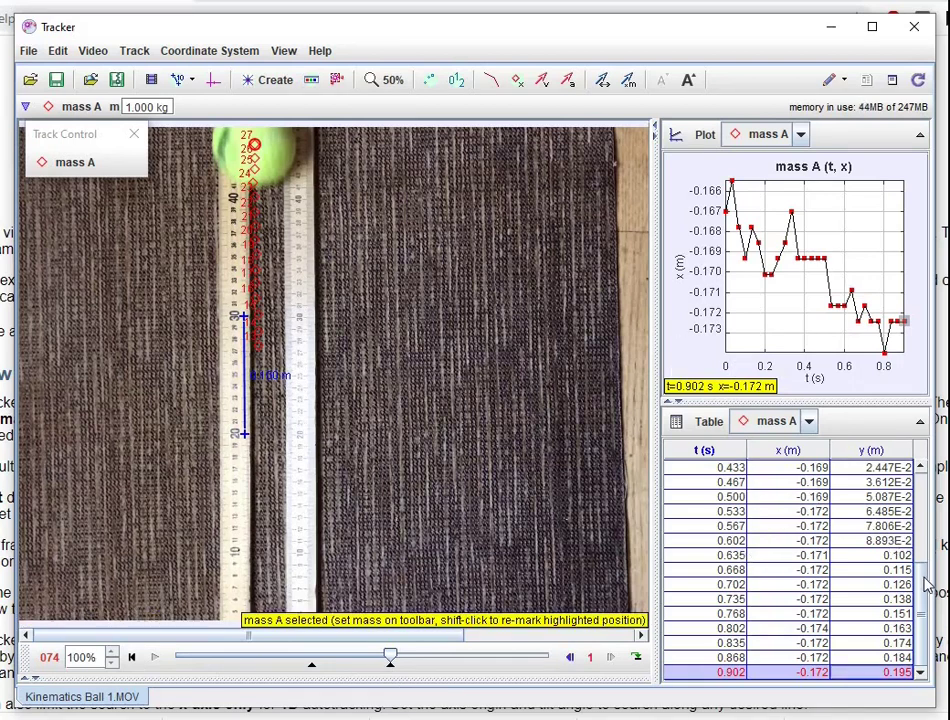
left_click_drag(927, 575, 928, 495)
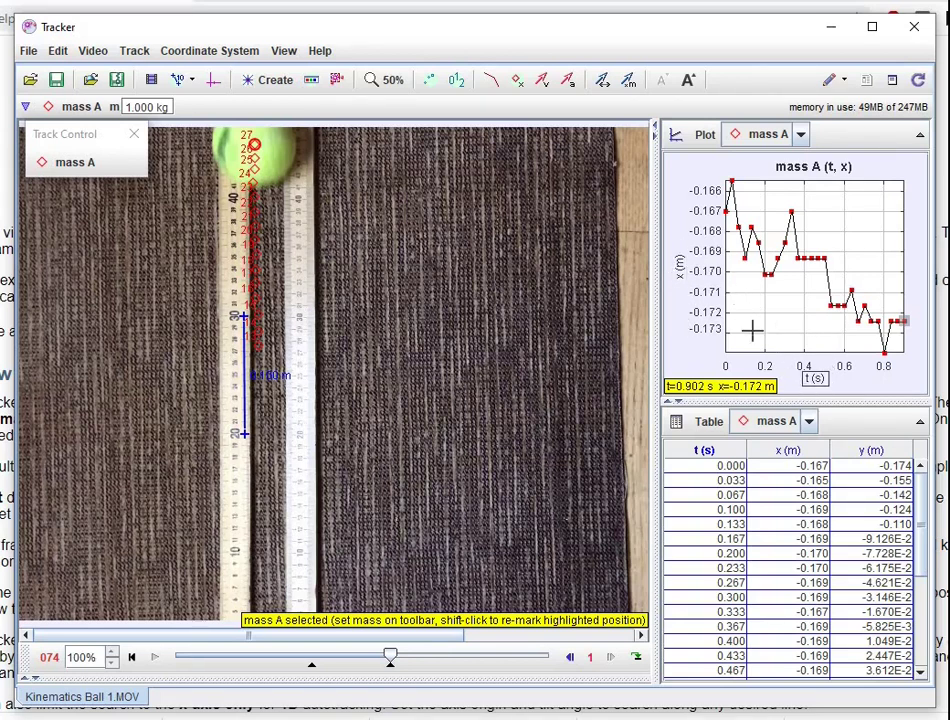
Set the plot's vertical axis variable to the position y-component of mass A.
left_click(681, 272)
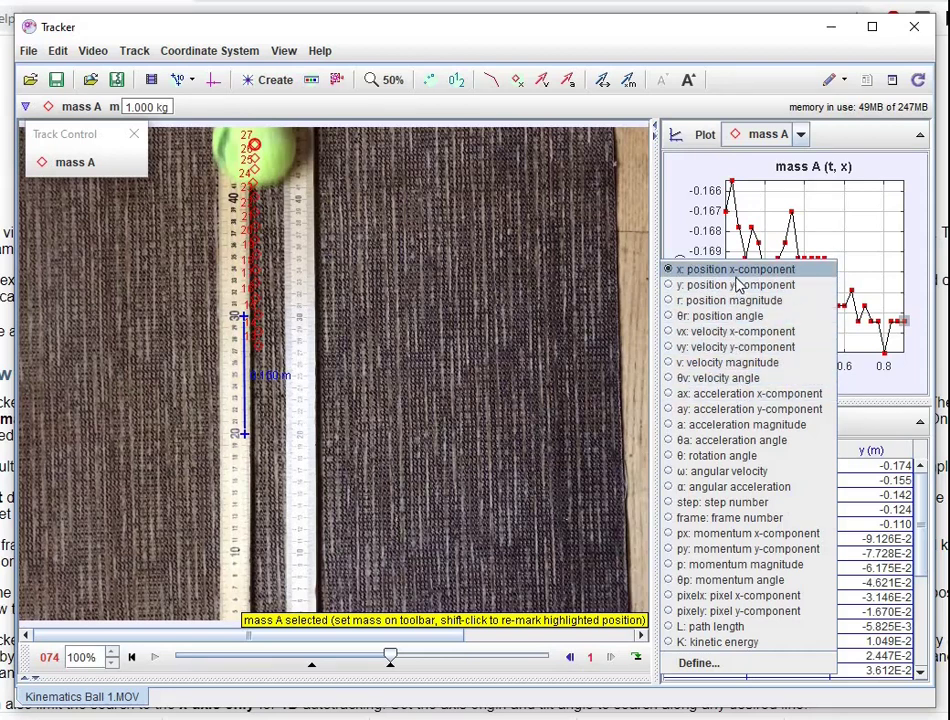
left_click(687, 289)
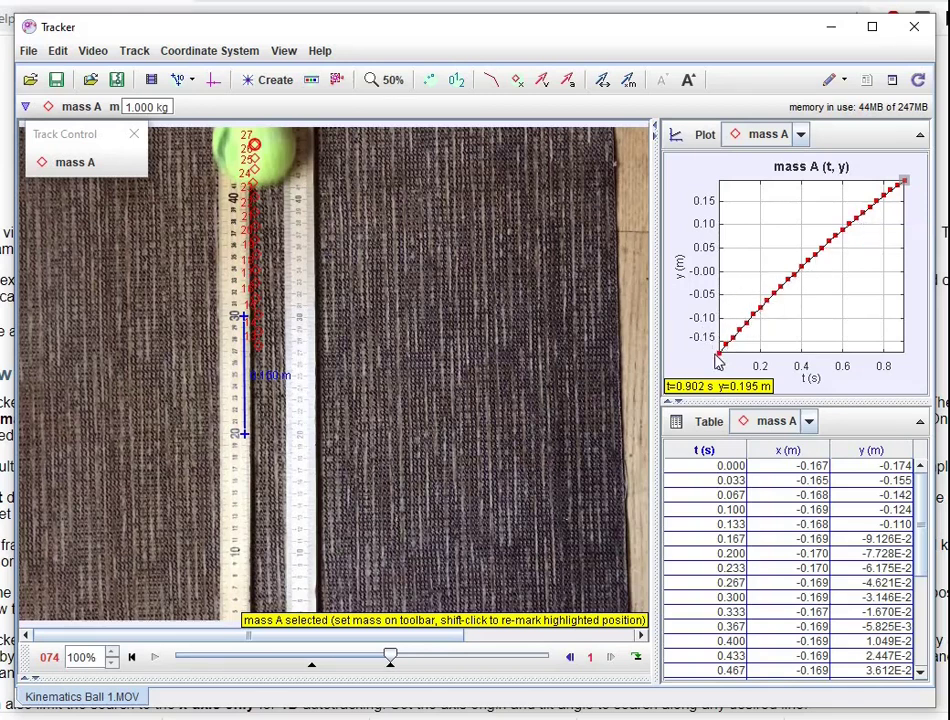
Set the plot's vertical axis variable to the velocity y-component of mass A.
left_click(675, 265)
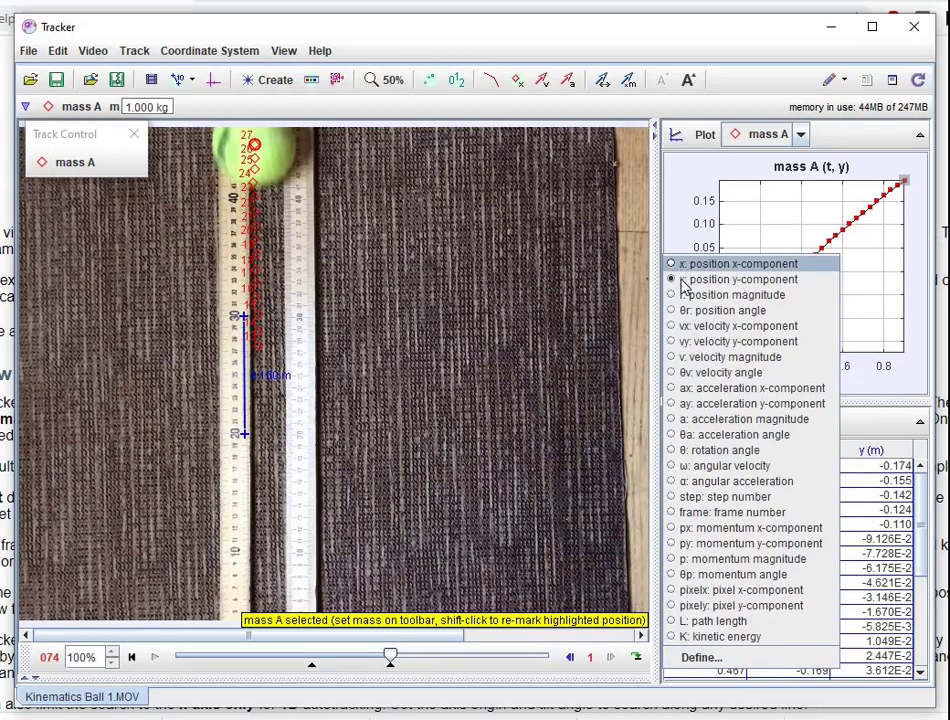
left_click(690, 342)
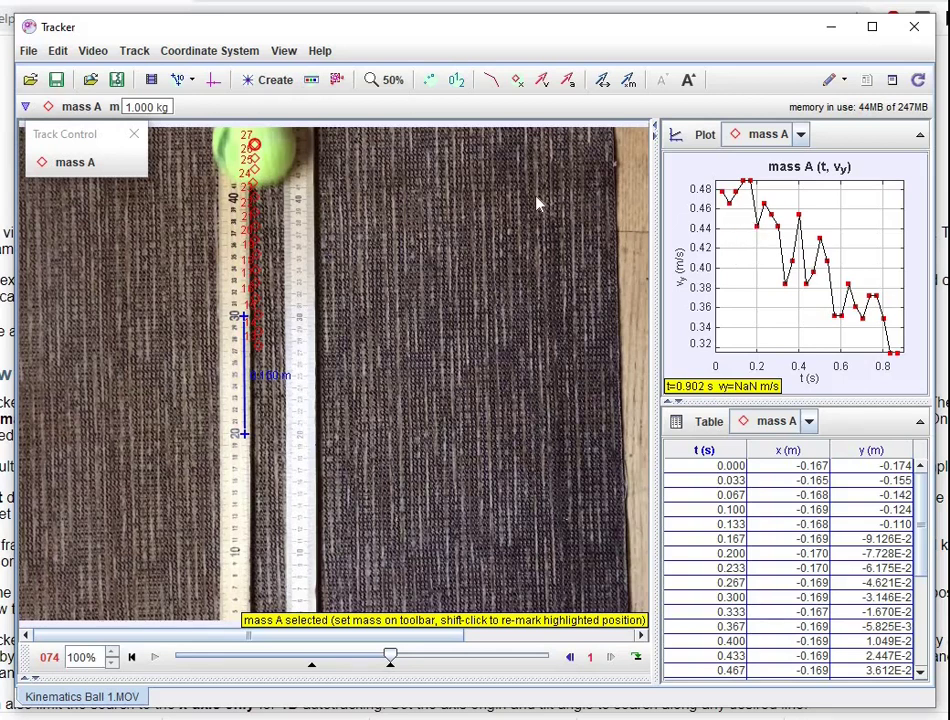
Inspect the first three points of the velocity plot one by one, and select the ball's step 3 position in the video.
left_click(253, 160)
left_click(909, 367)
left_click(722, 198)
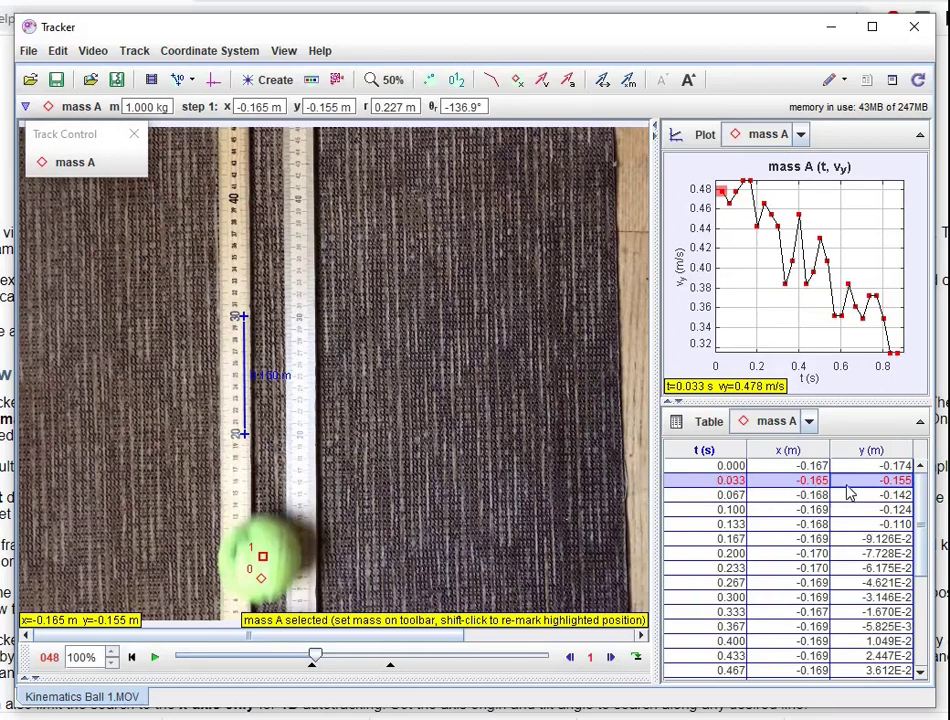
left_click(730, 206)
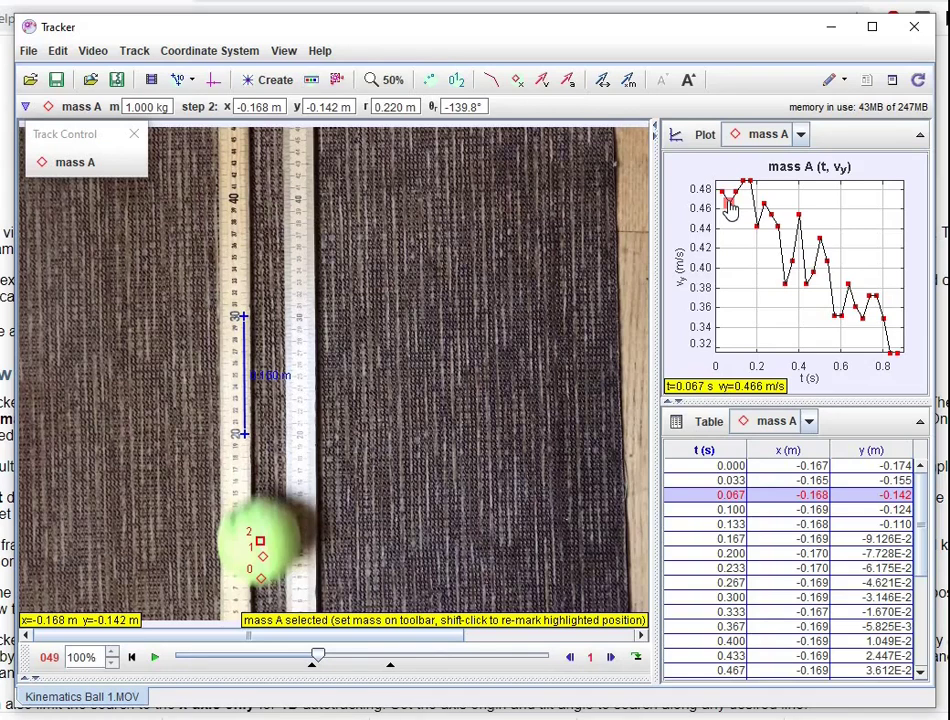
left_click(737, 192)
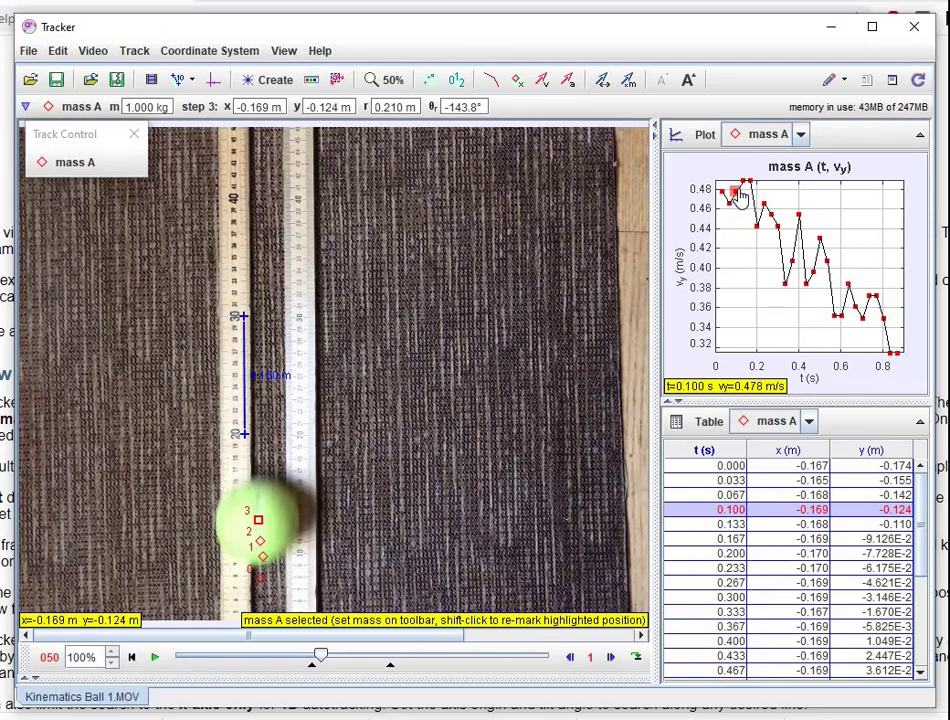
left_click(258, 520)
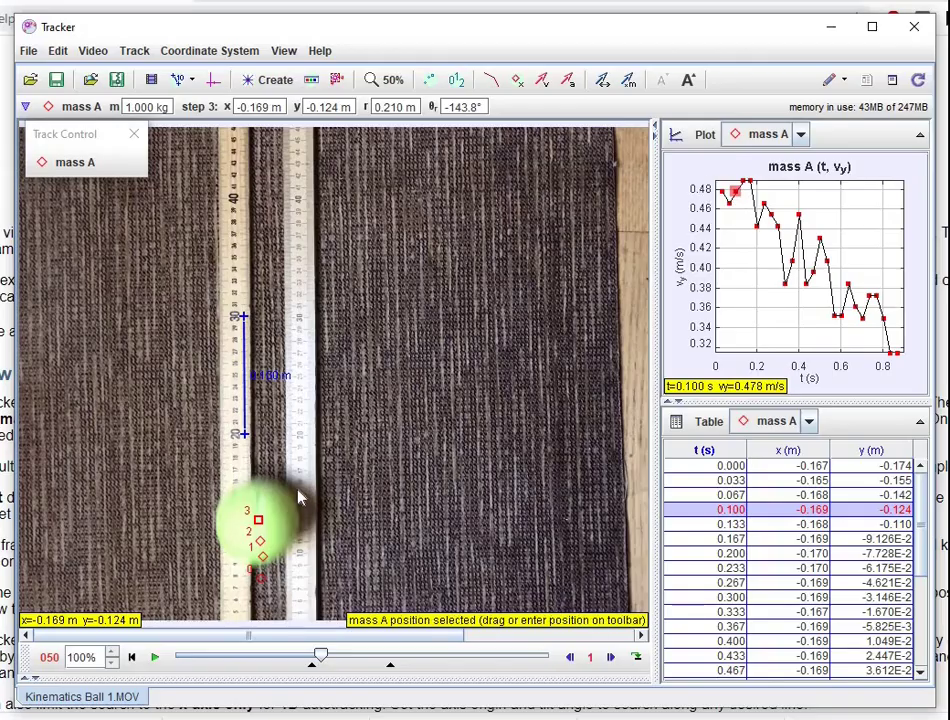
Switch to the browser showing the Autotracker help page.
left_click(246, 703)
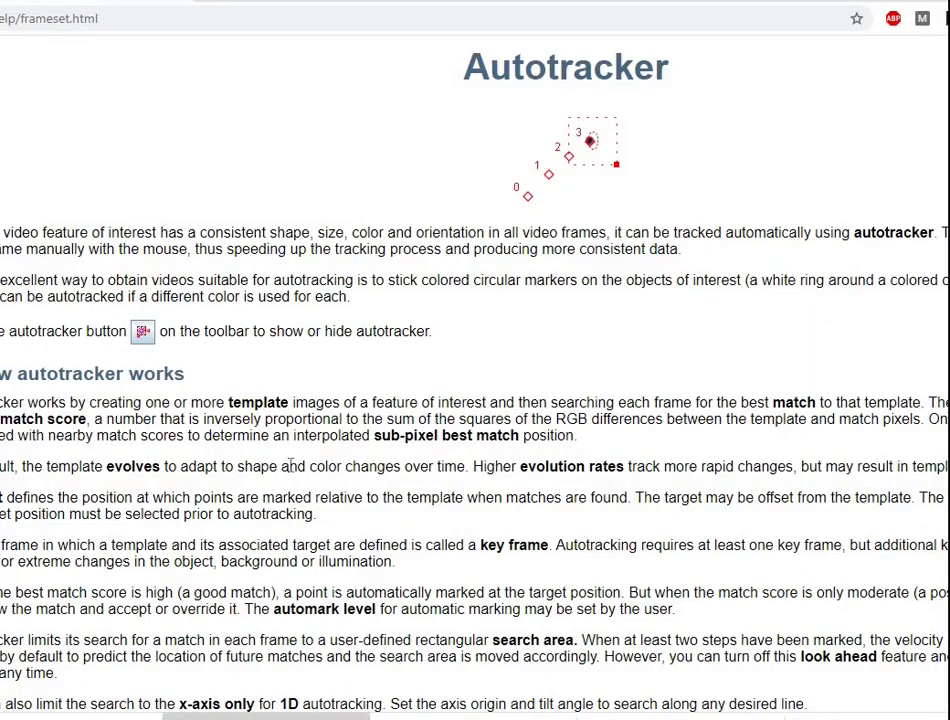